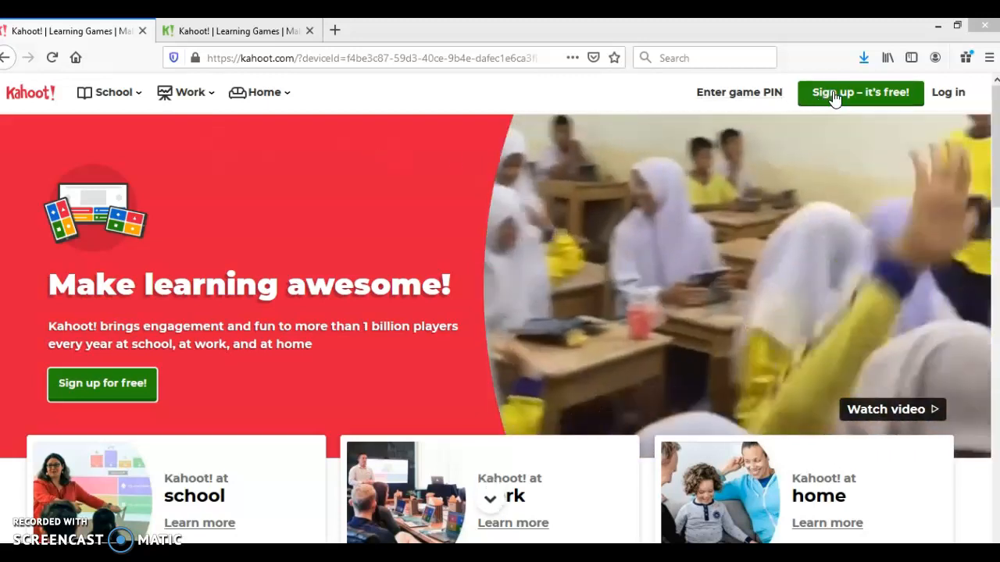
# Open the teacher sign-up form for registering with email and look through the required account details.
pyautogui.click(834, 95)
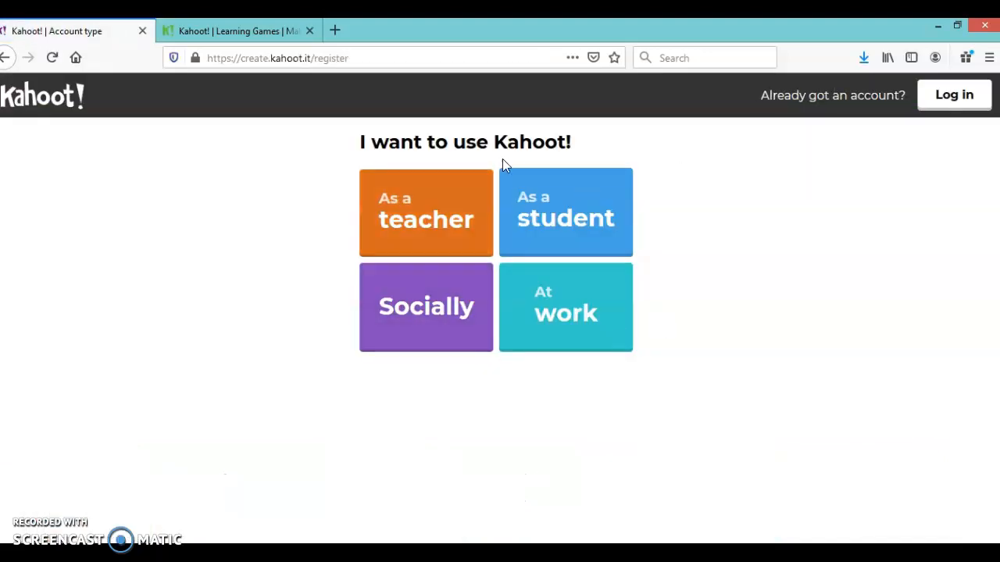
pyautogui.click(475, 230)
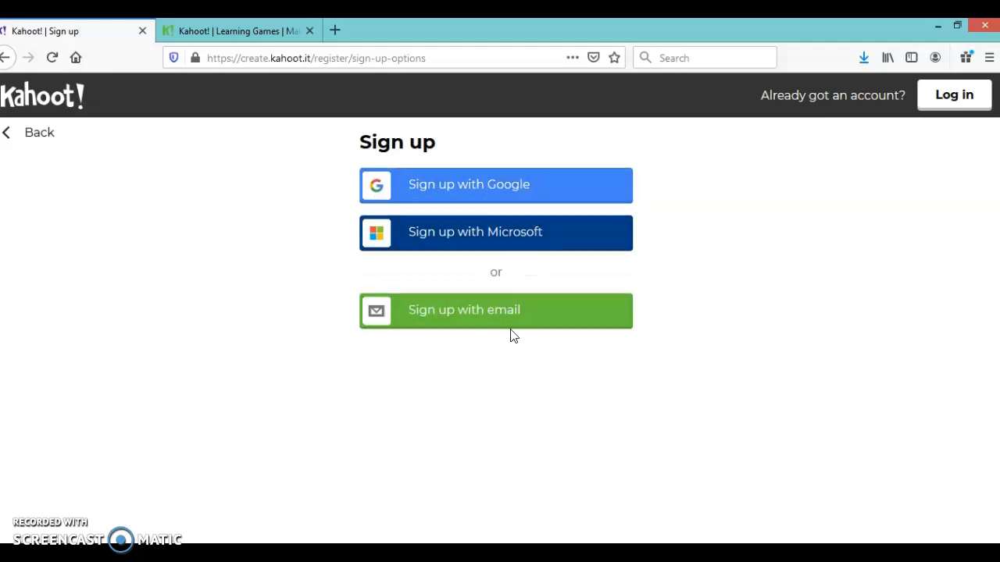
pyautogui.click(542, 325)
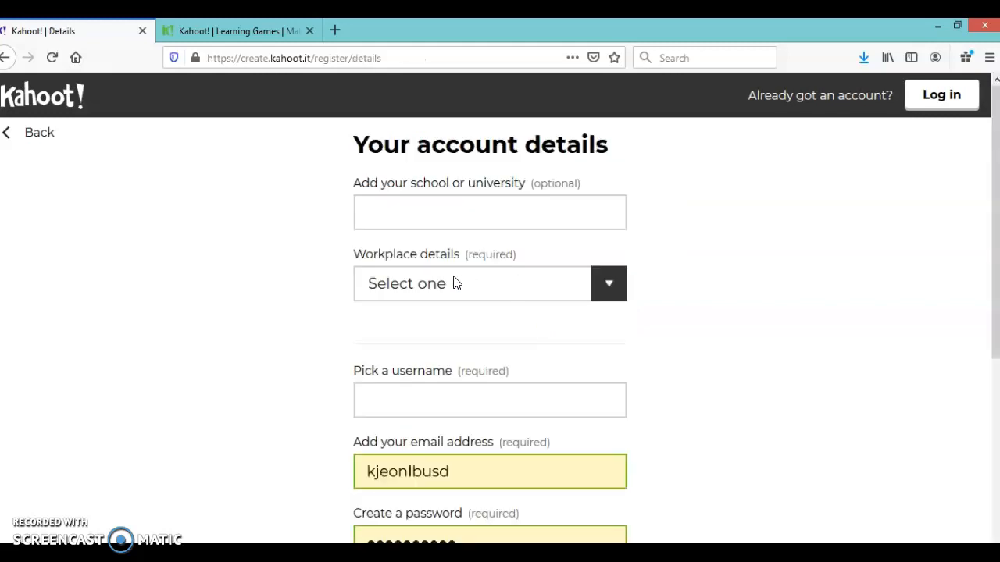
pyautogui.scroll(-2, 460, 212)
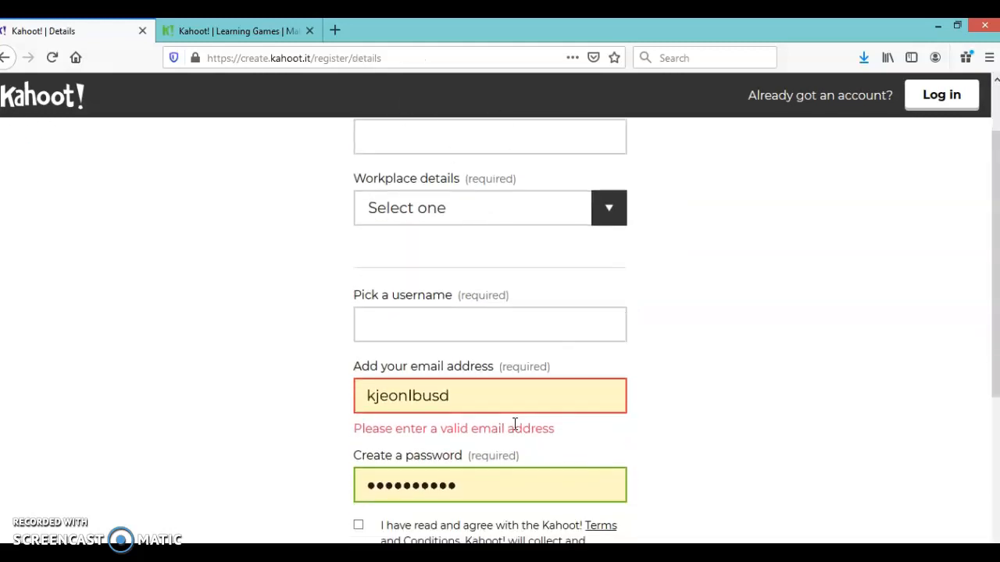
pyautogui.scroll(-3, 339, 224)
pyautogui.scroll(4, 437, 323)
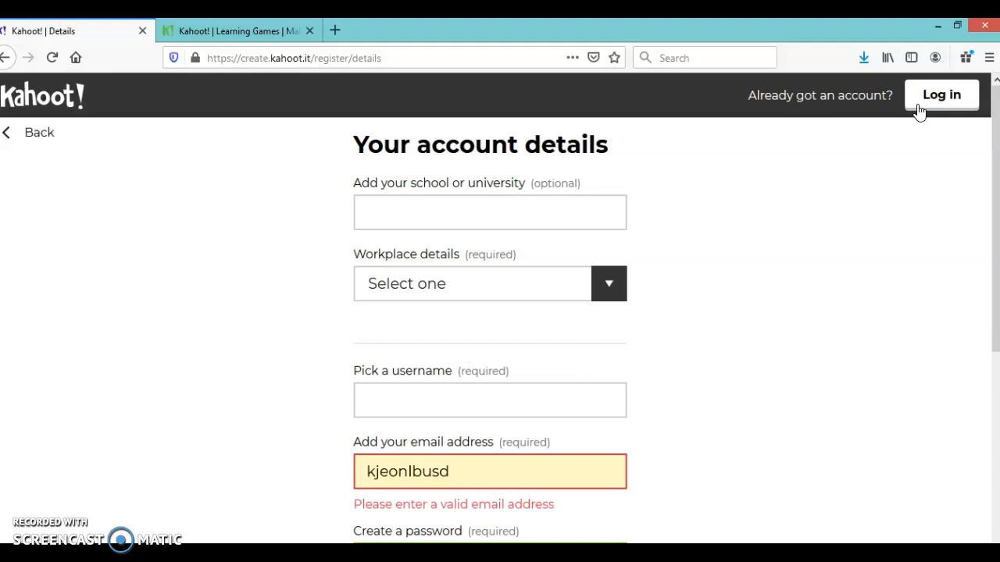
# Log in to the existing account with the saved credentials and create a new blank kahoot.
pyautogui.click(928, 103)
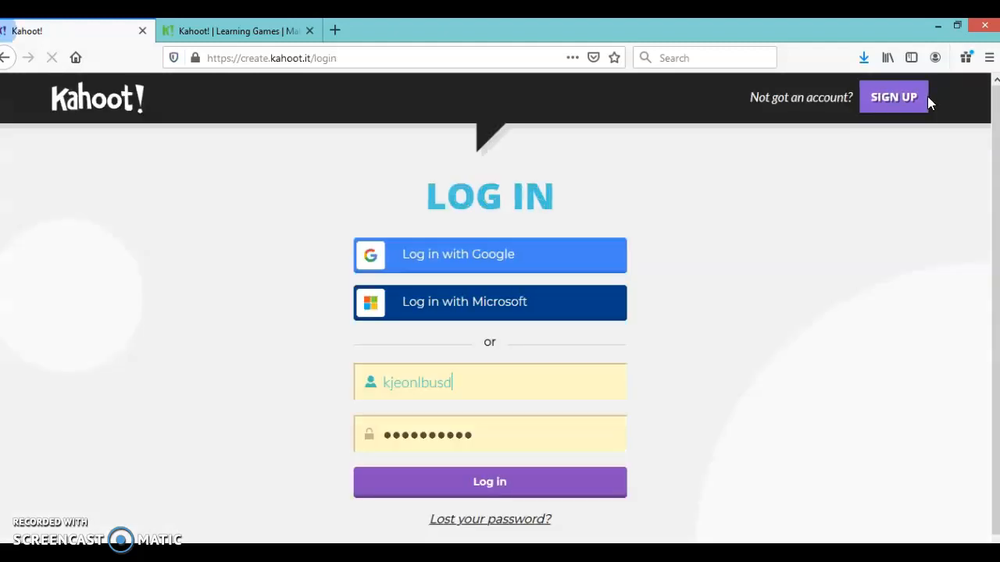
pyautogui.click(505, 492)
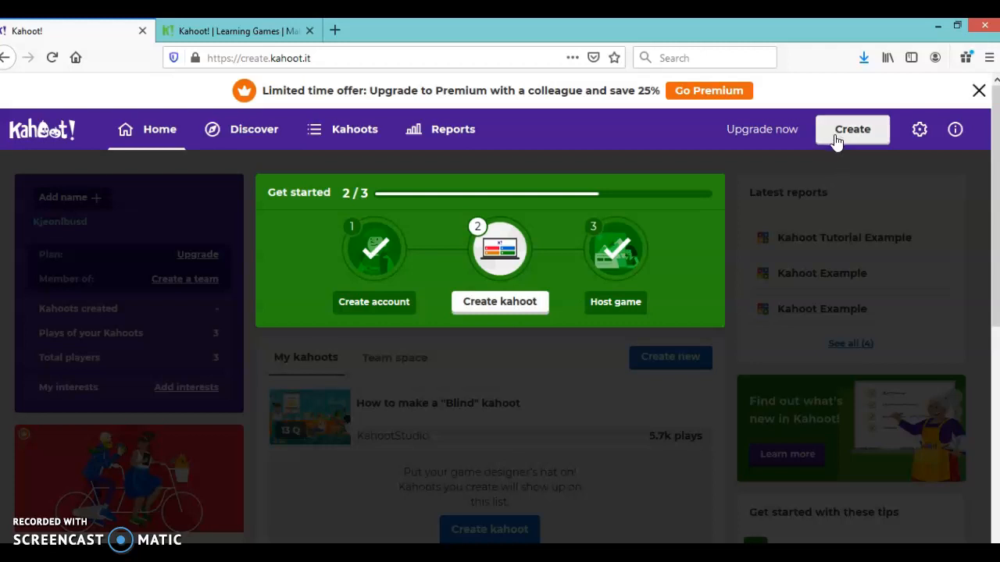
pyautogui.click(507, 306)
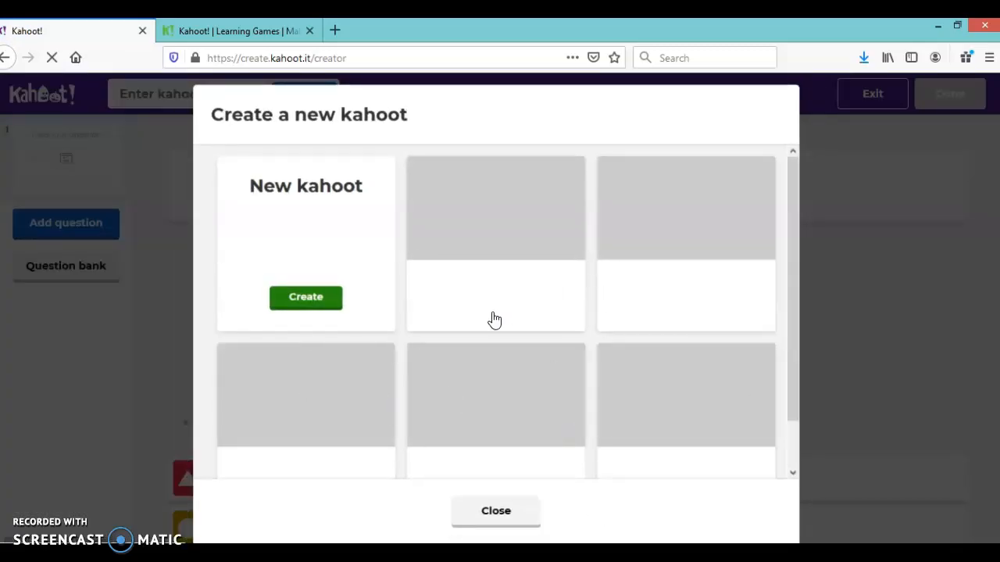
pyautogui.click(315, 304)
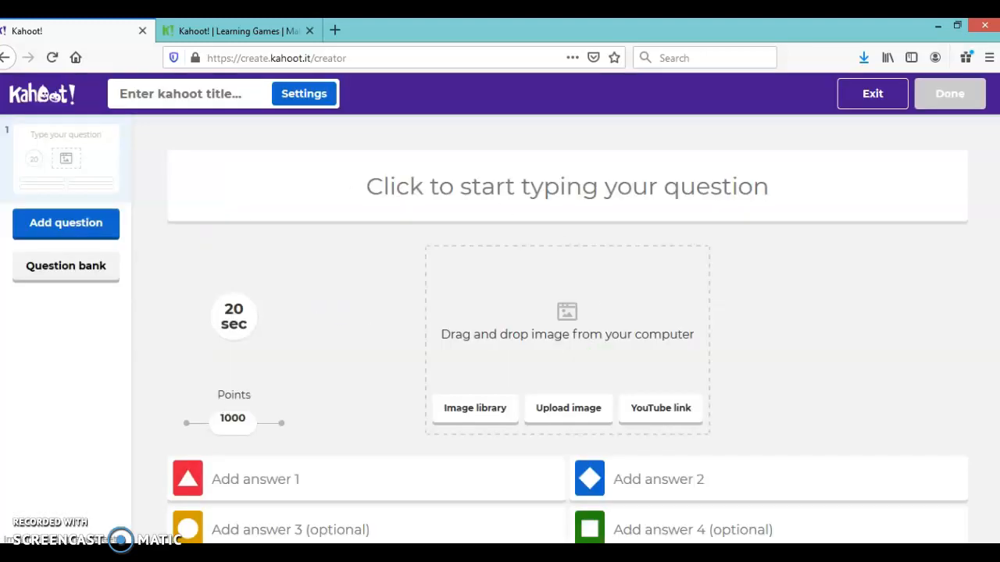
# Enter "Who is the presenter for this tutorial?" as the text of the first quiz question.
pyautogui.click(567, 176)
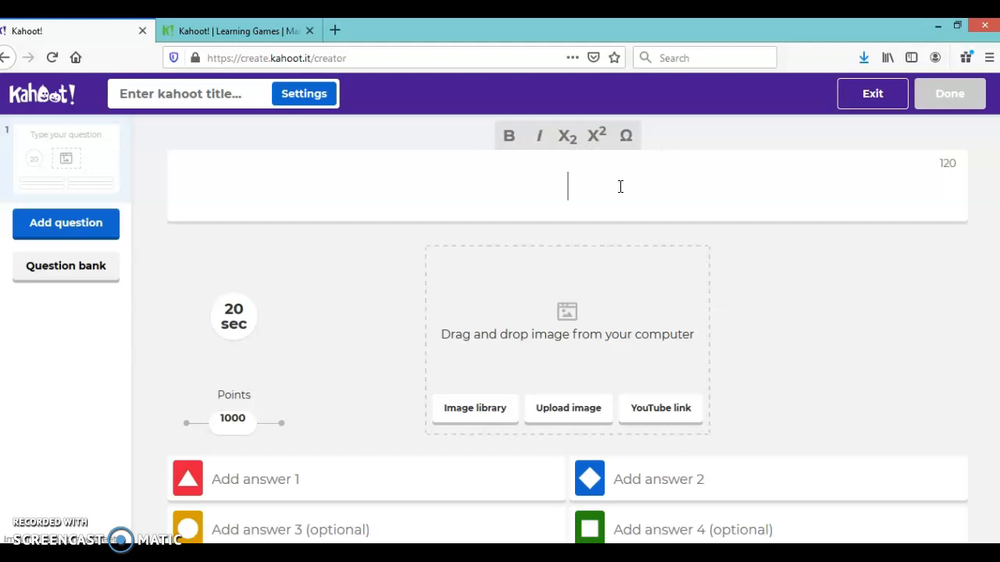
pyautogui.write('Who is the p')
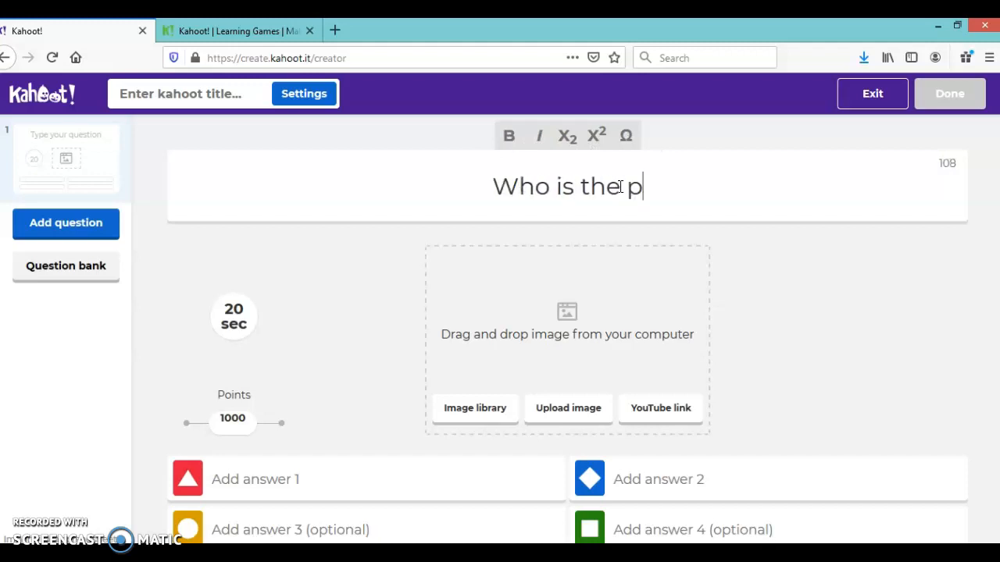
pyautogui.write('resenter f')
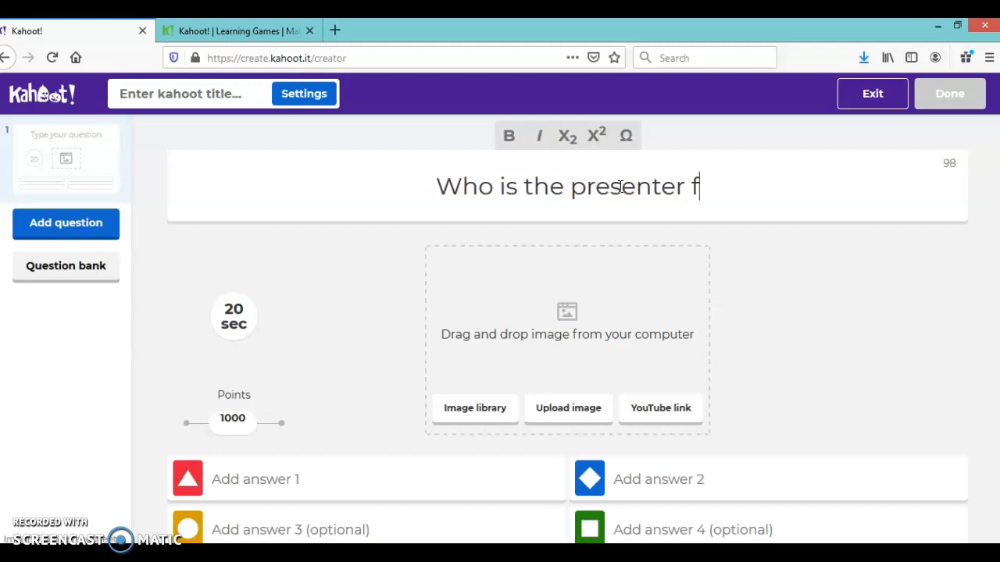
pyautogui.write('or this tutorial?')
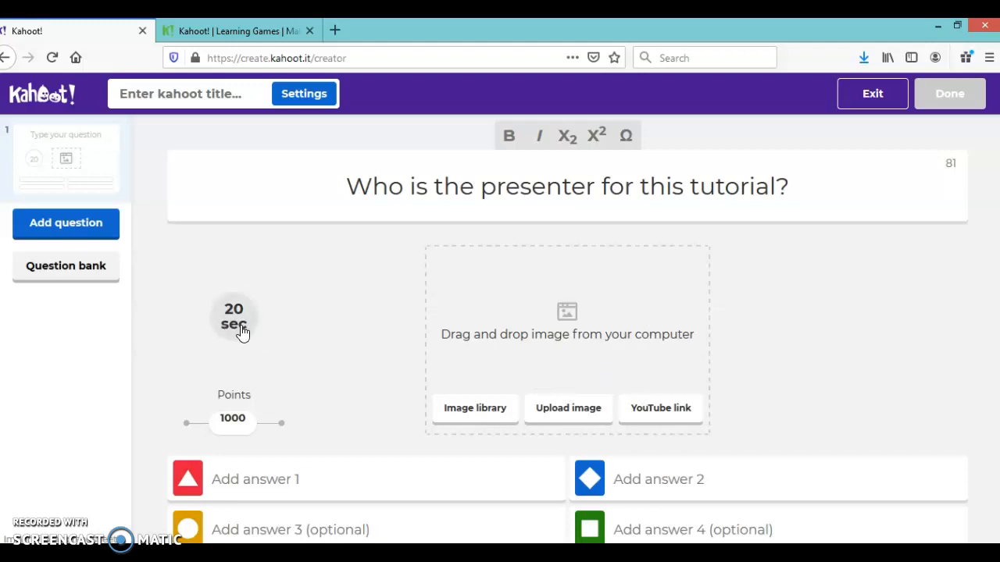
pyautogui.moveTo(232, 420)
pyautogui.mouseDown()
pyautogui.moveTo(183, 424)
pyautogui.moveTo(297, 433)
pyautogui.moveTo(214, 428)
pyautogui.moveTo(233, 428)
pyautogui.mouseUp()
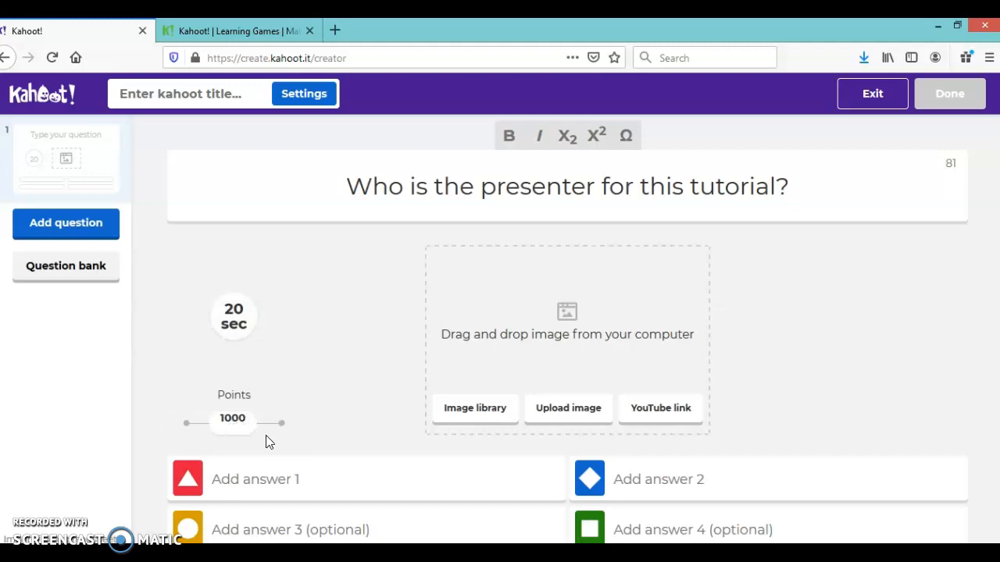
# Fill in all four answers with different first names and mark the first answer, the presenter's name, as correct.
pyautogui.click(289, 480)
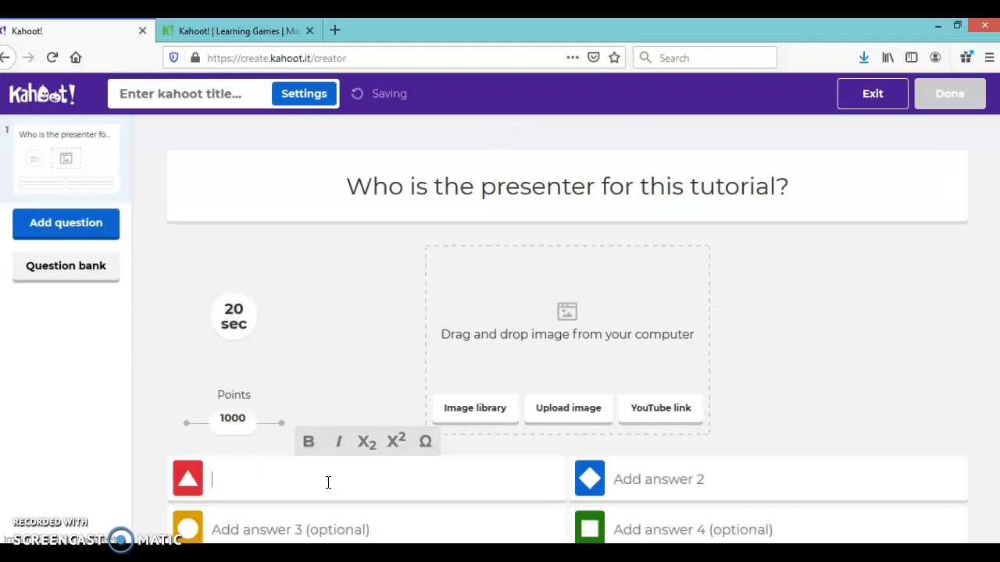
pyautogui.write('Kevin')
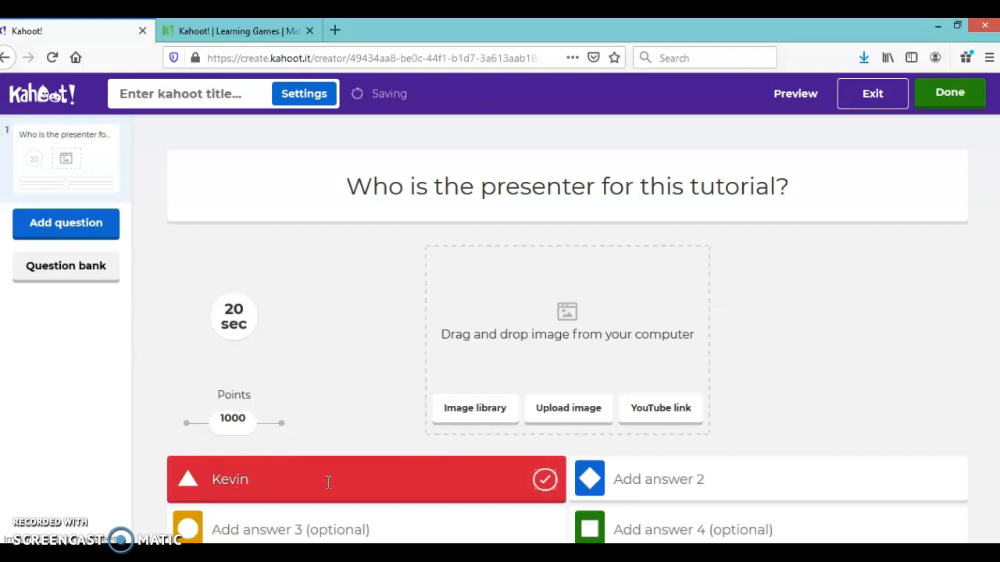
pyautogui.press('Tab')
pyautogui.write('John')
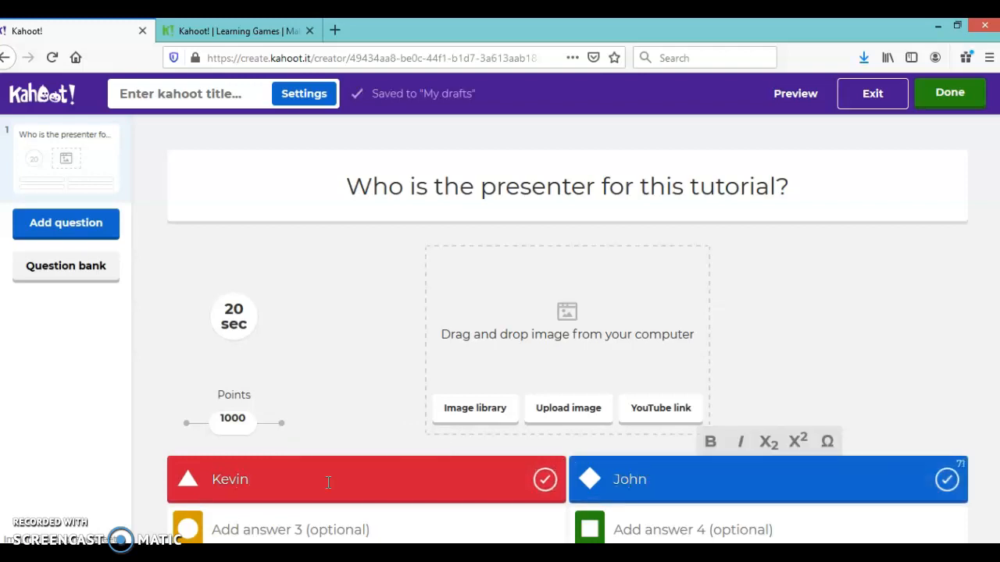
pyautogui.press('Tab')
pyautogui.write('Jimmy')
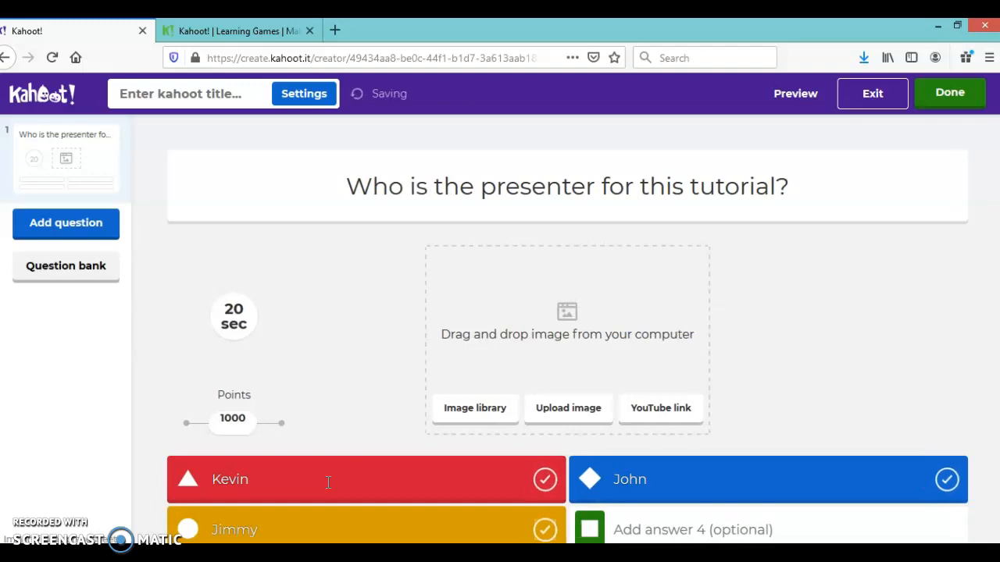
pyautogui.press('Tab')
pyautogui.write('Steve')
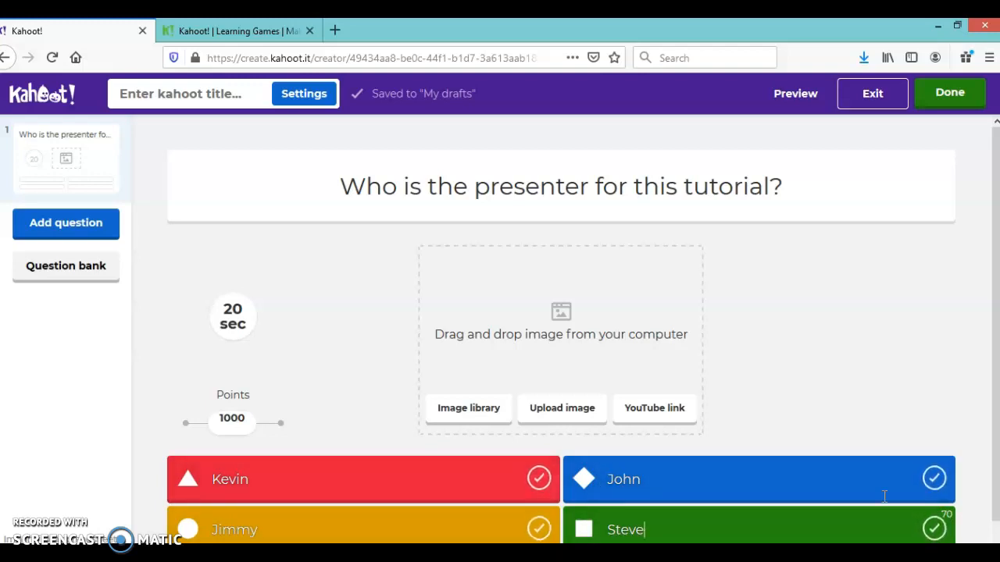
pyautogui.click(537, 481)
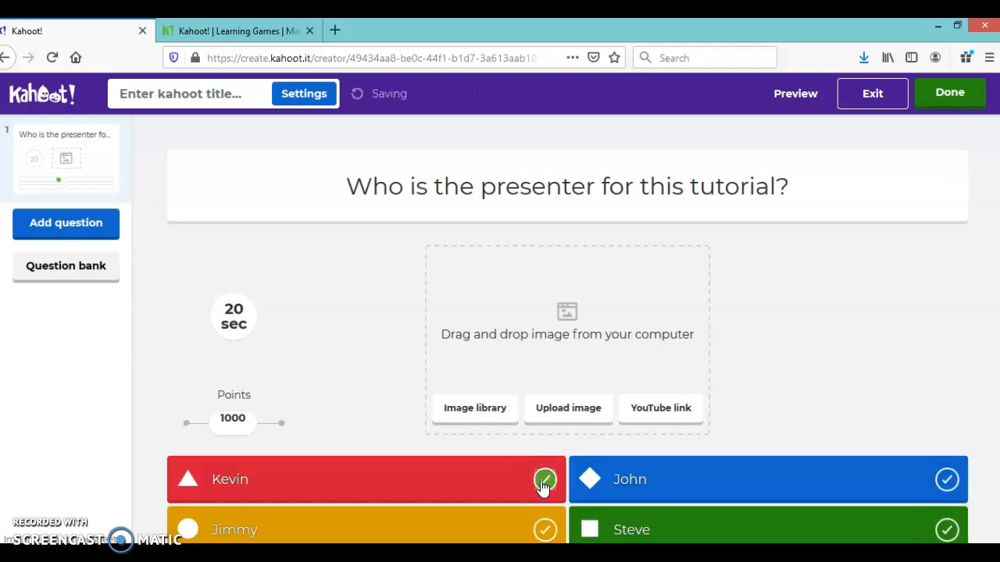
# Search the question bank for "What is a force?" and add the "What is force?" question from Simple Machines to the kahoot.
pyautogui.click(63, 228)
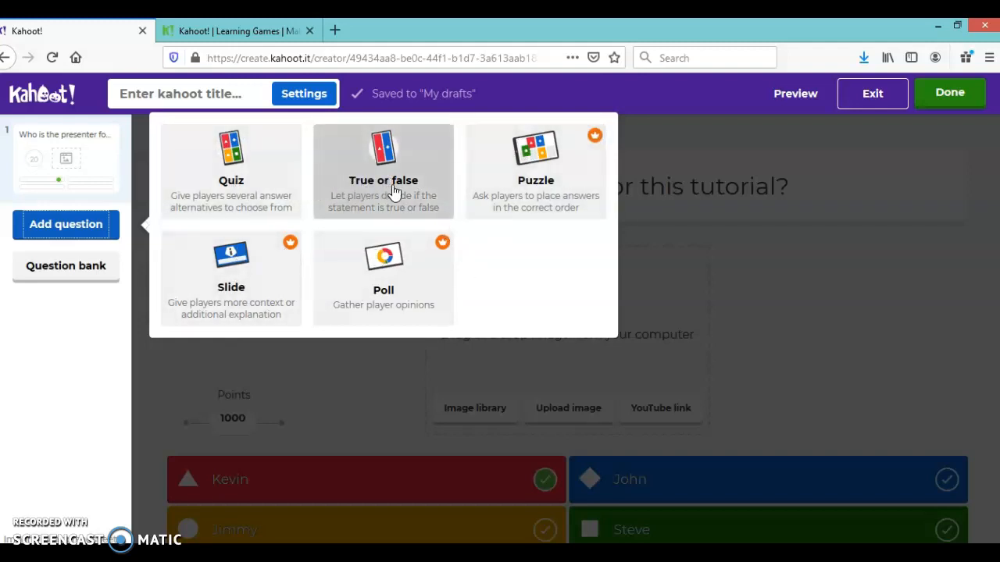
pyautogui.click(60, 279)
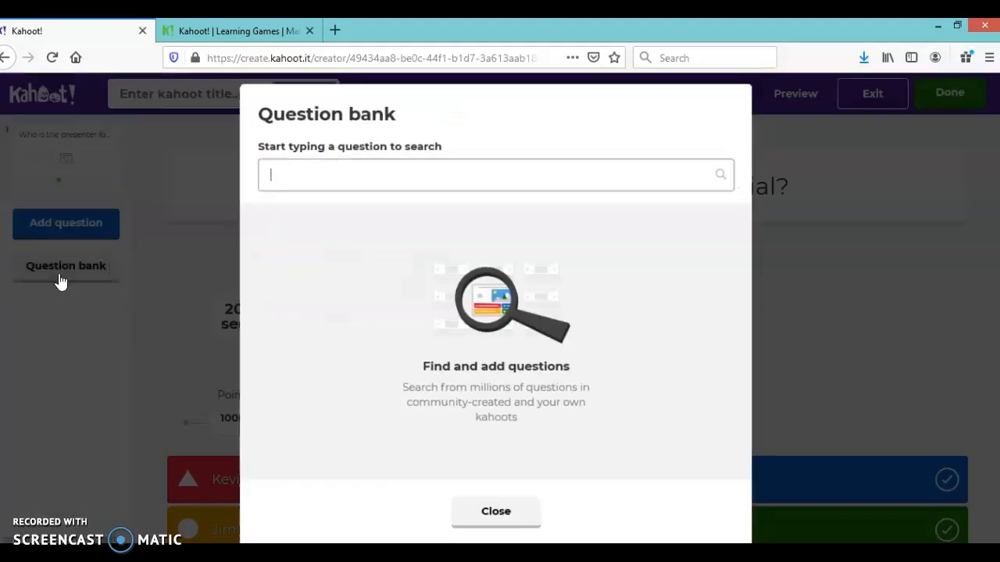
pyautogui.click(349, 178)
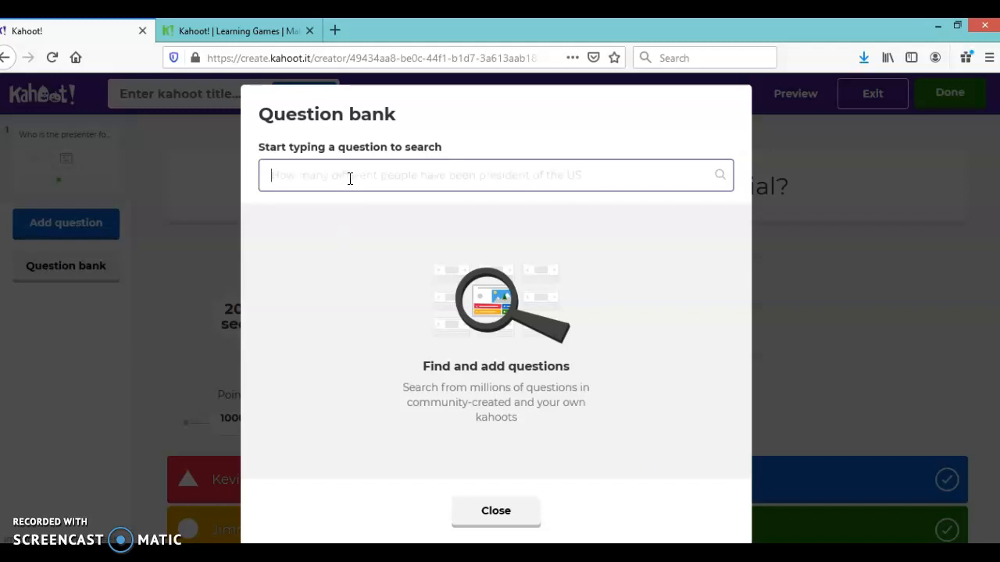
pyautogui.write('What is a force?')
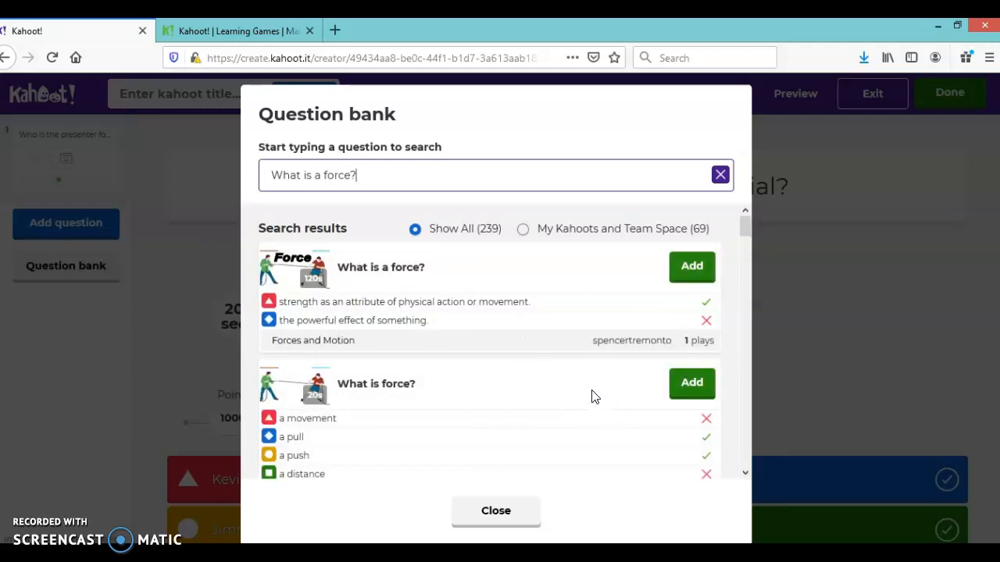
pyautogui.scroll(-2, 500, 390)
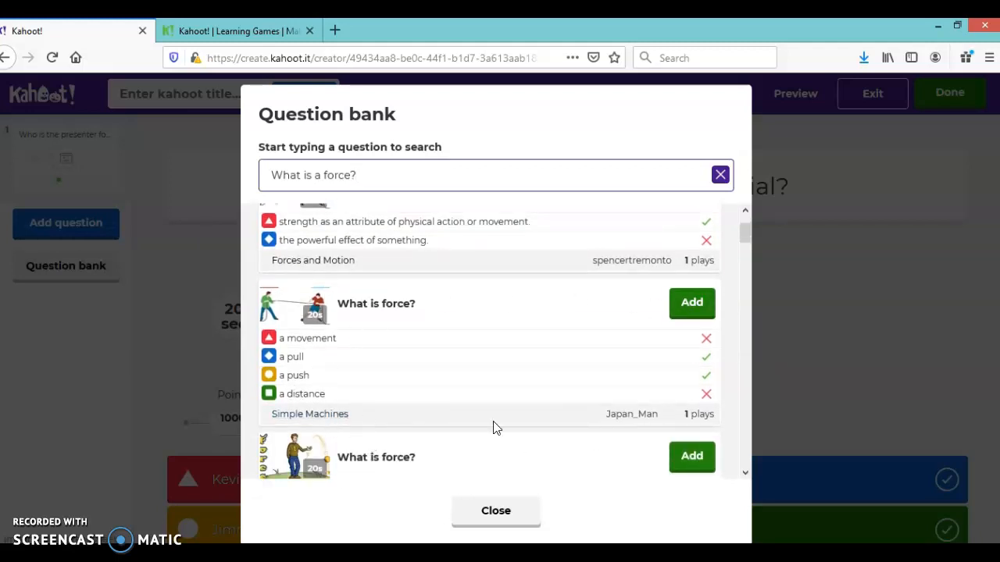
pyautogui.click(692, 307)
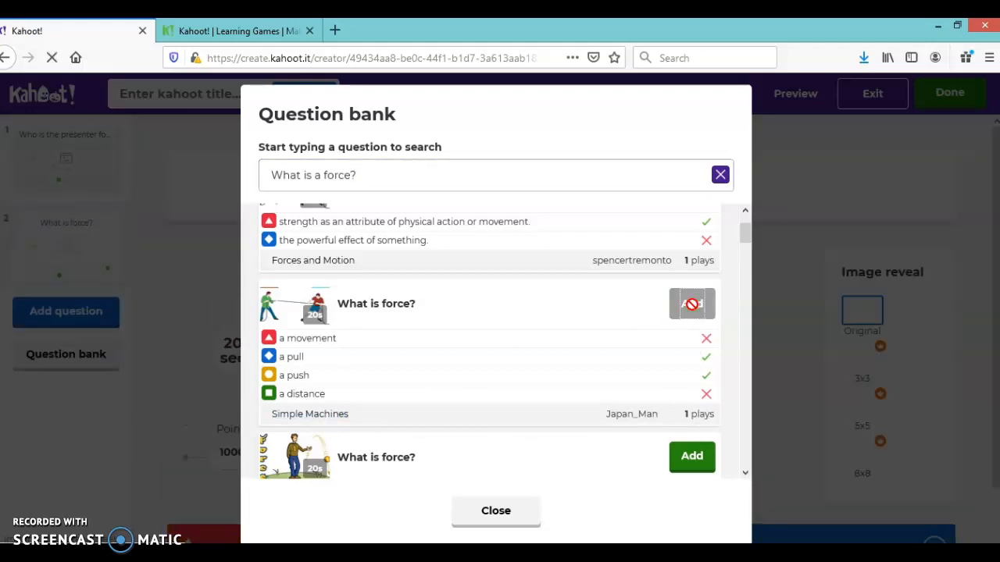
pyautogui.click(504, 515)
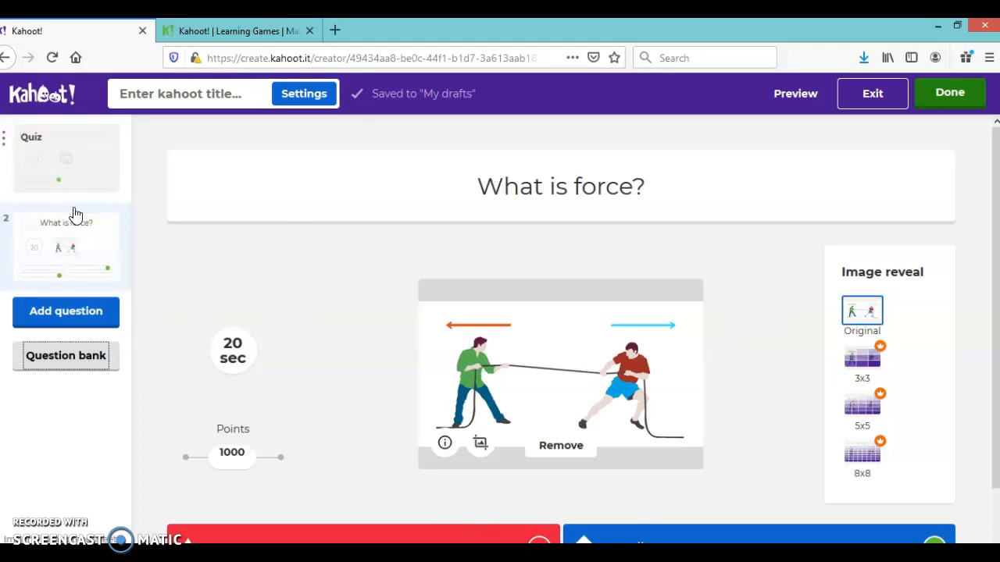
pyautogui.scroll(-2, 500, 324)
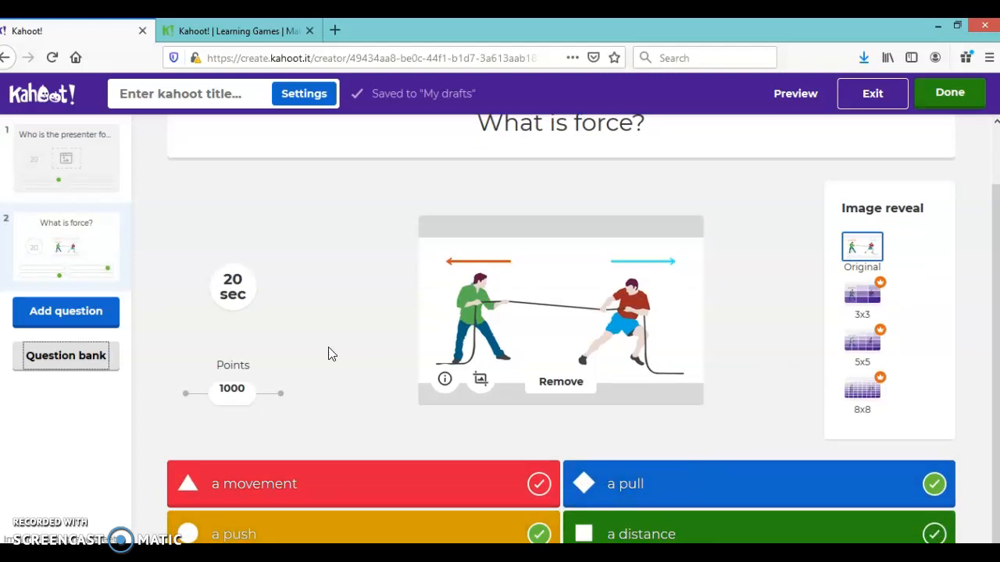
pyautogui.scroll(2, 881, 208)
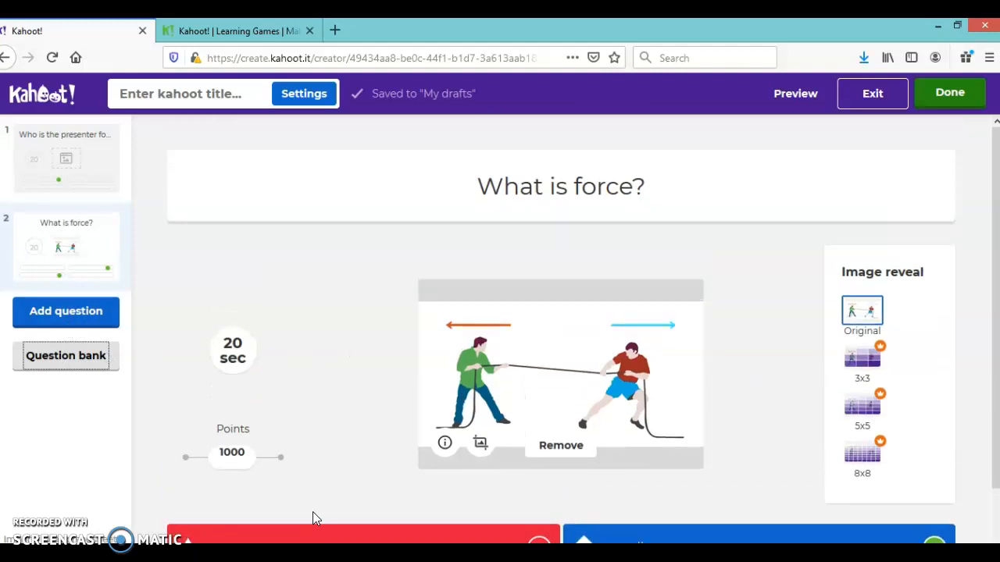
# Finish the kahoot with the title "Kahoot Example", leaving the description empty.
pyautogui.click(966, 93)
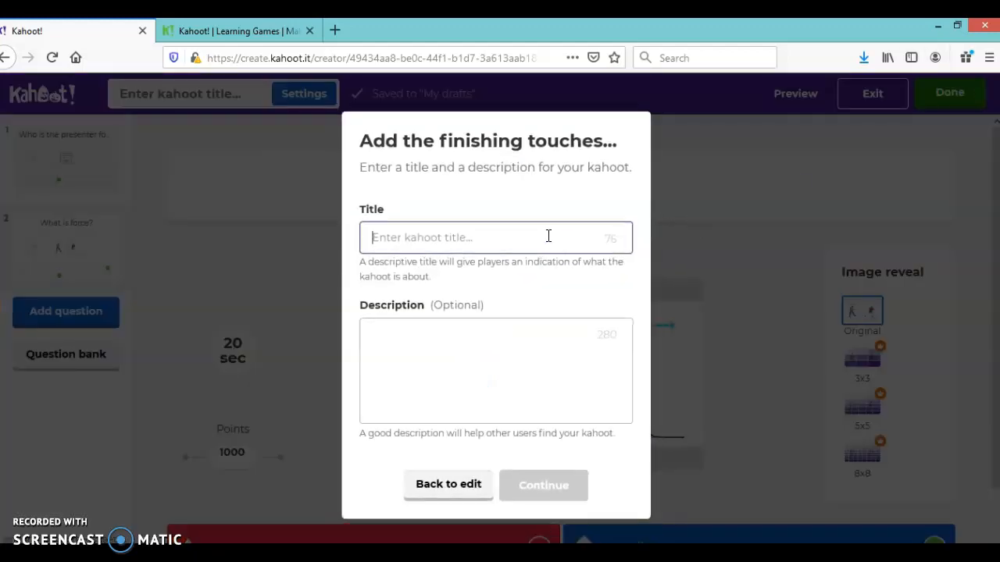
pyautogui.write('Kahoot Example')
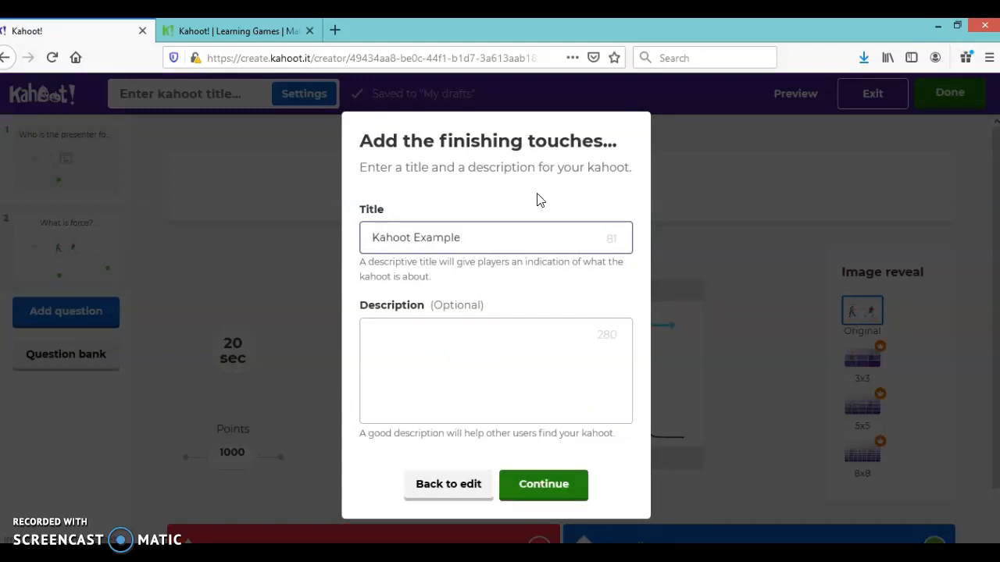
pyautogui.click(543, 482)
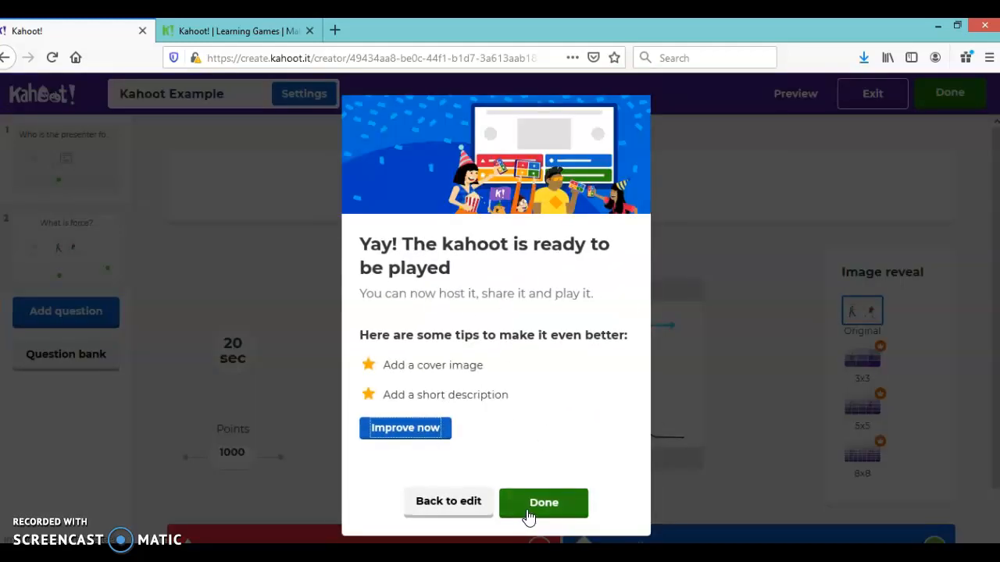
pyautogui.click(529, 511)
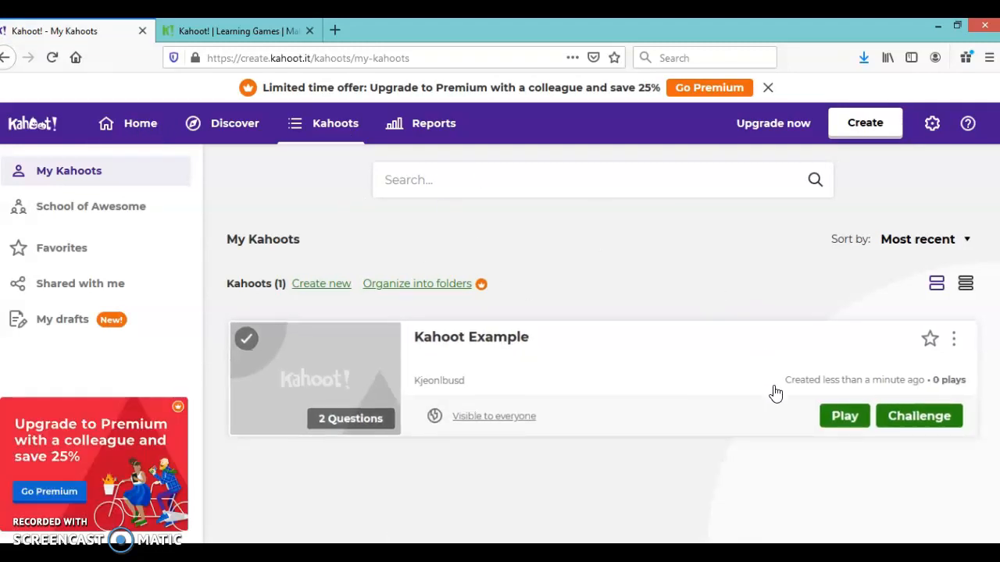
# Host Kahoot Example as a live game in Classic player vs player mode.
pyautogui.click(843, 417)
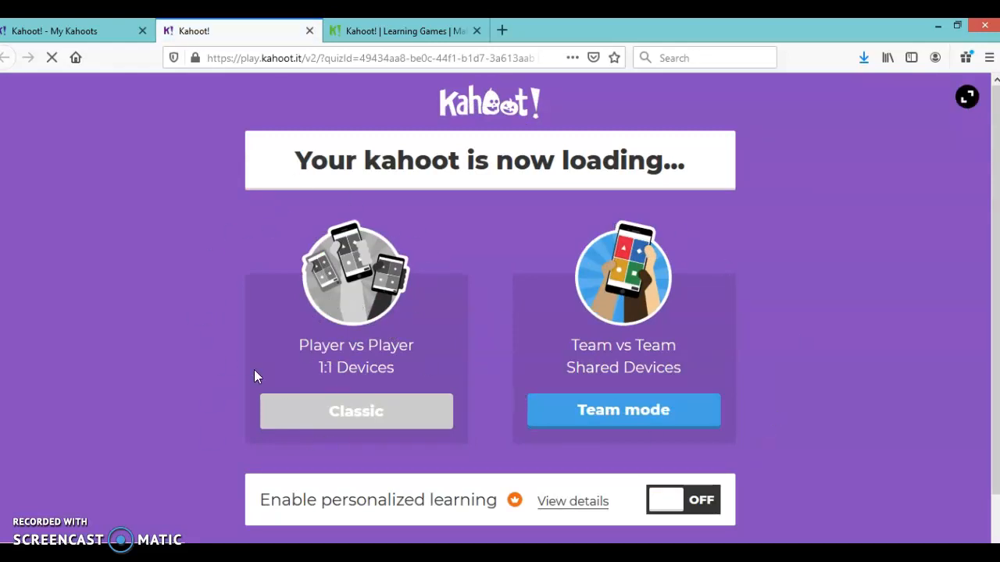
pyautogui.click(344, 414)
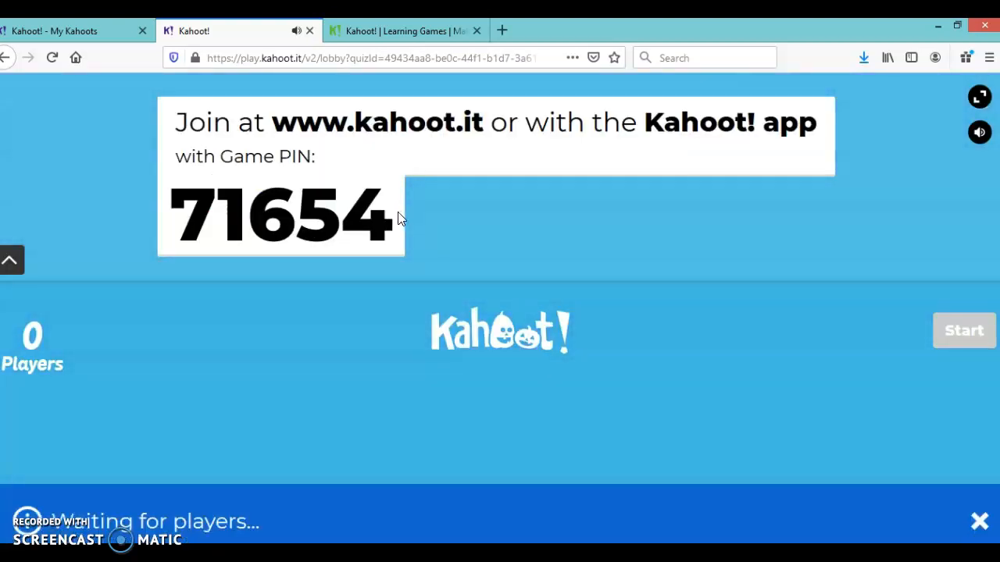
# Open the player join page from the Kahoot website and enter the game PIN shown in the host lobby.
pyautogui.moveTo(393, 217); pyautogui.dragTo(162, 224)
pyautogui.click(402, 30)
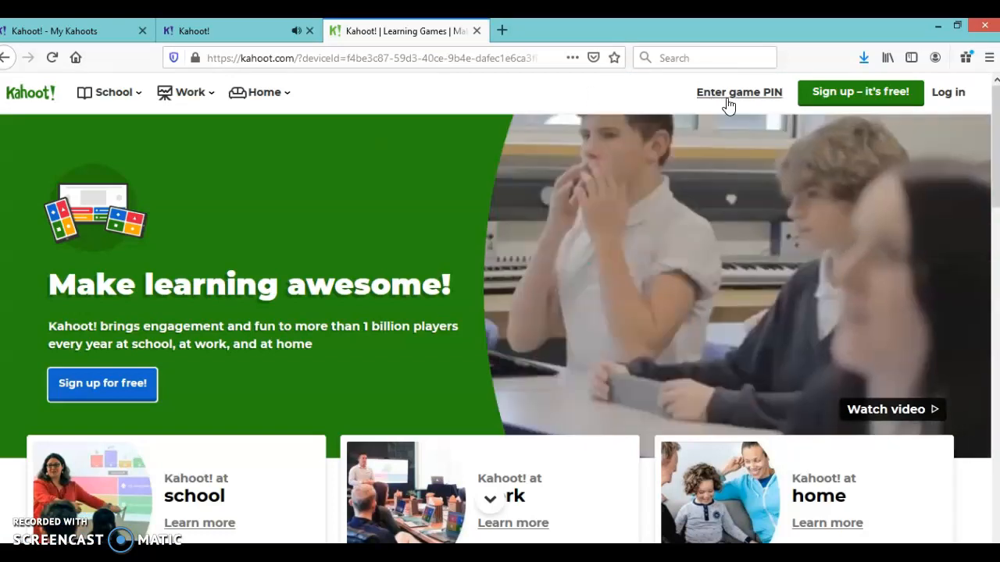
pyautogui.click(731, 99)
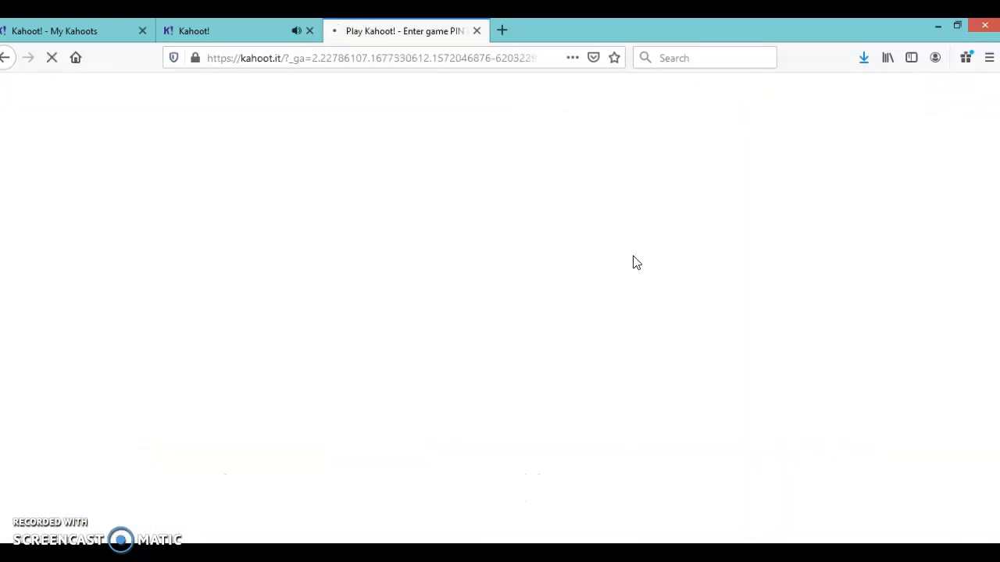
pyautogui.press('XF86AudioLowerVolume')
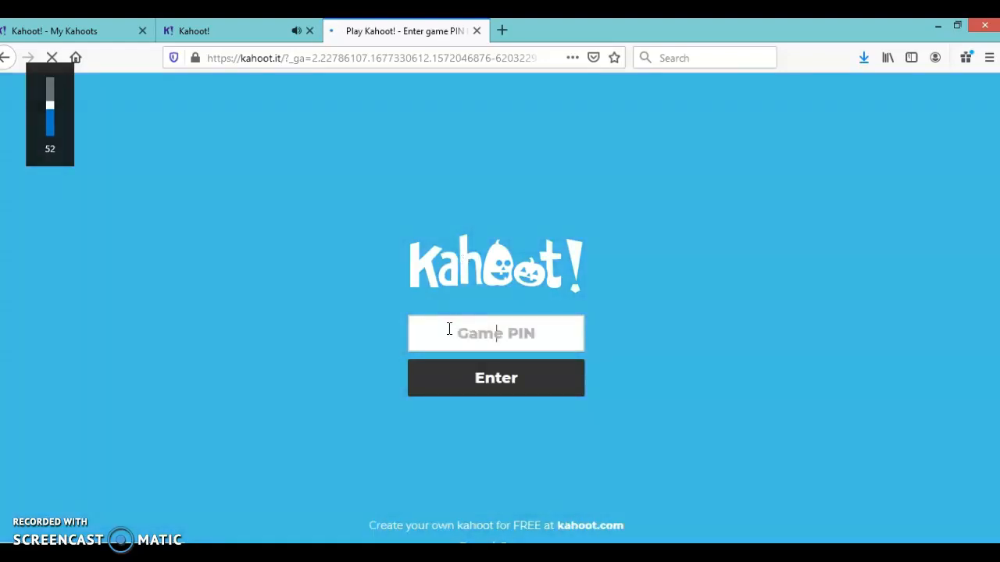
pyautogui.write('71654')
pyautogui.click(472, 376)
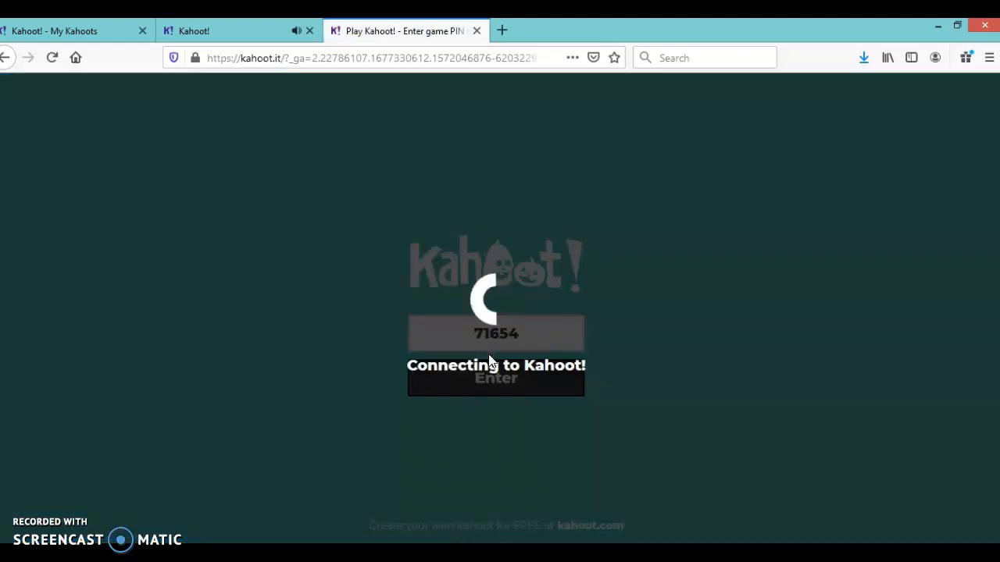
# Join the game as a player with the nickname HalloweenCat.
pyautogui.click(469, 342)
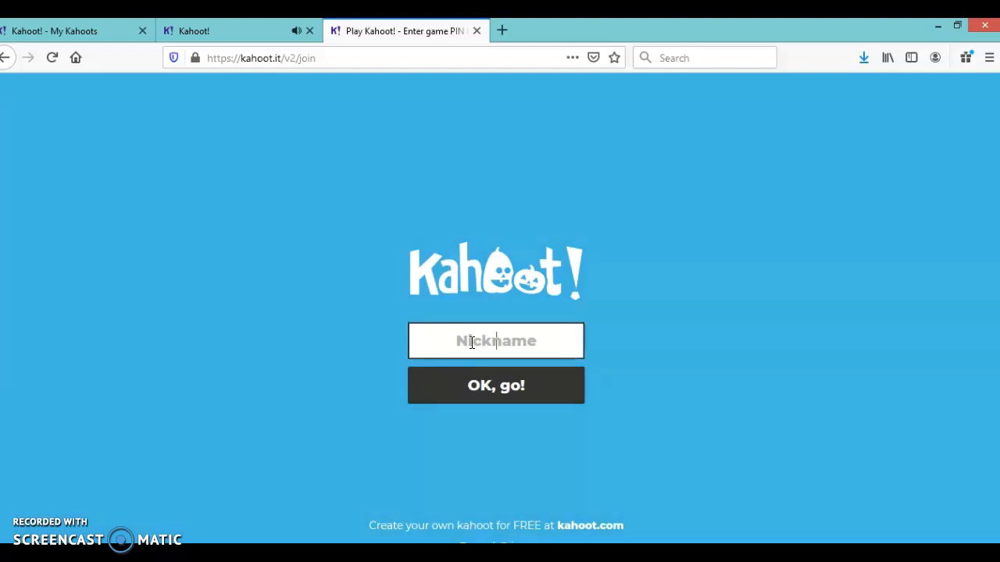
pyautogui.write('HalloweenCat')
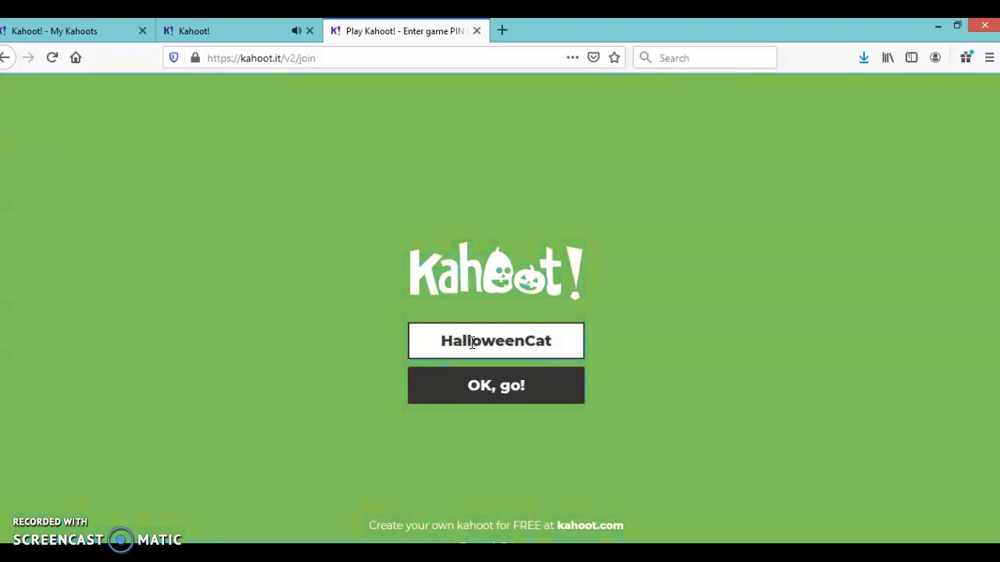
pyautogui.click(511, 384)
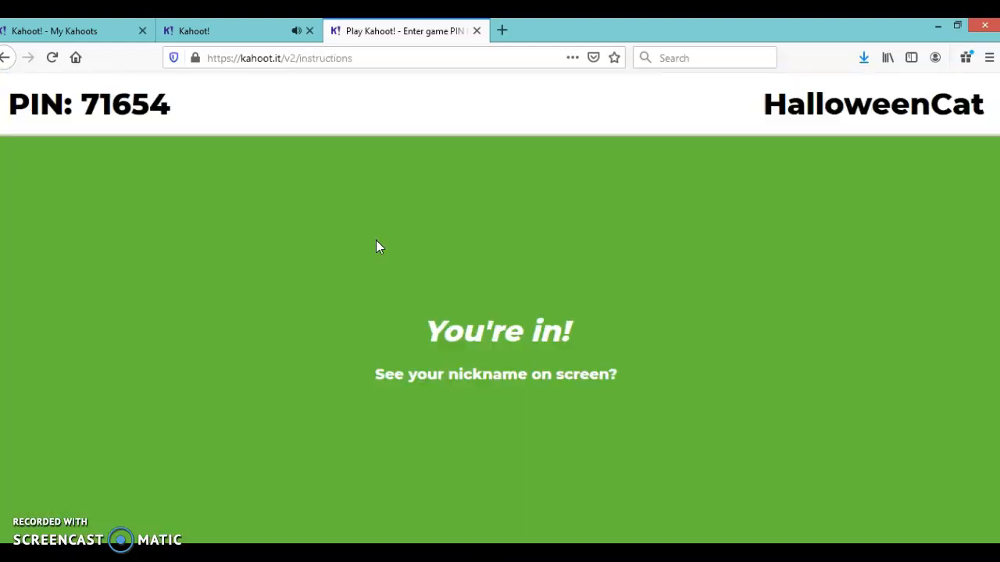
# Start the game from the host lobby and answer the first question as the player with the red triangle.
pyautogui.click(248, 28)
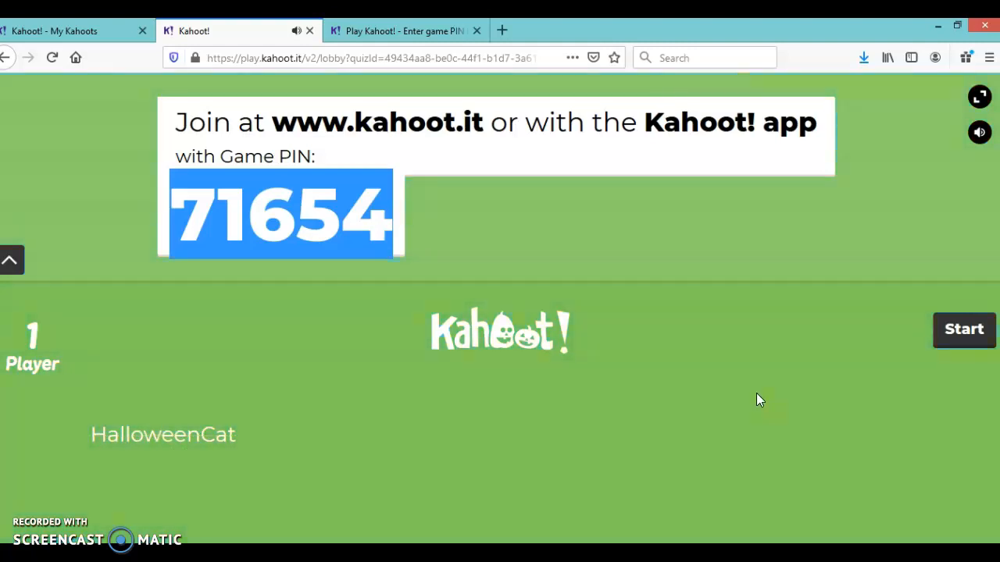
pyautogui.click(951, 340)
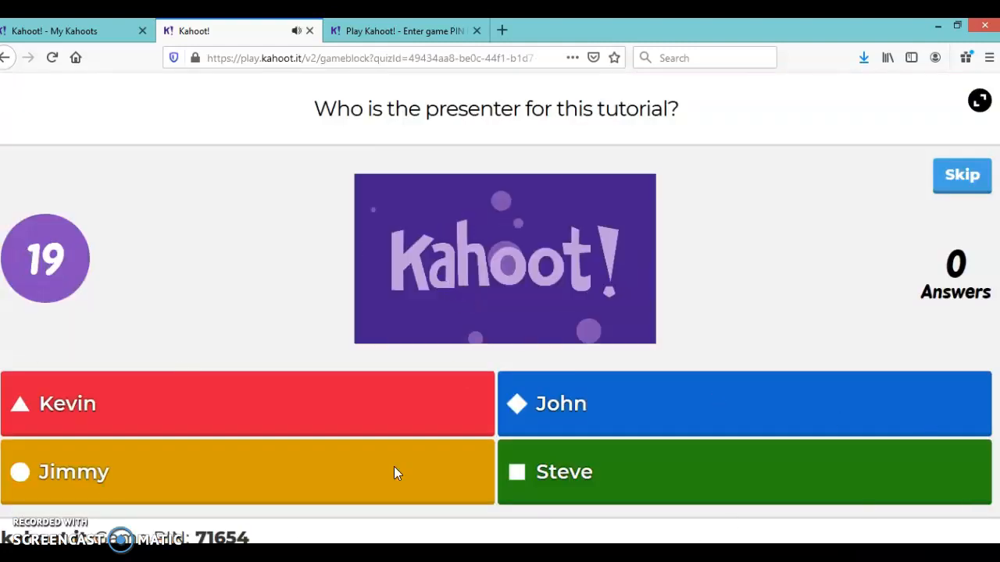
pyautogui.click(403, 31)
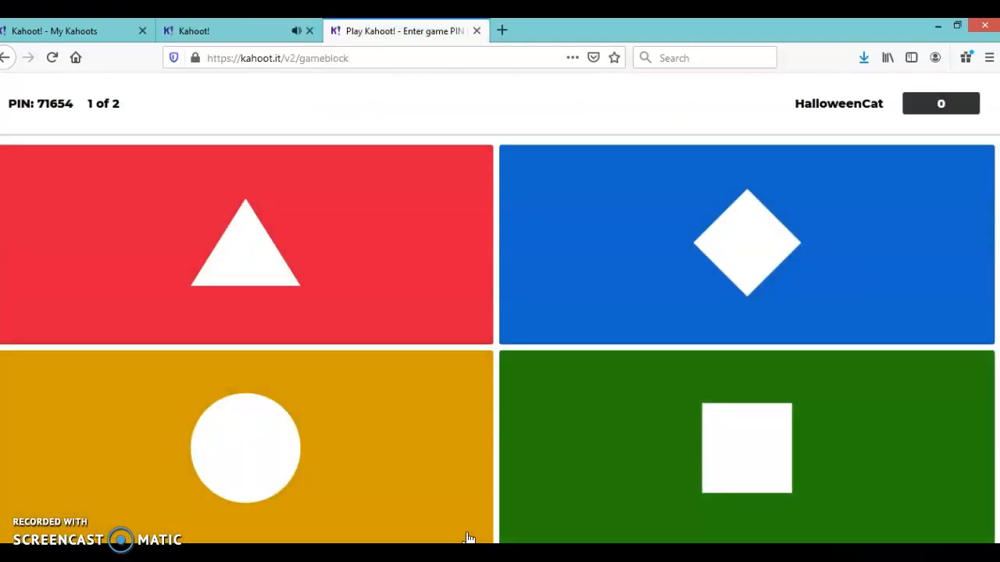
pyautogui.click(242, 31)
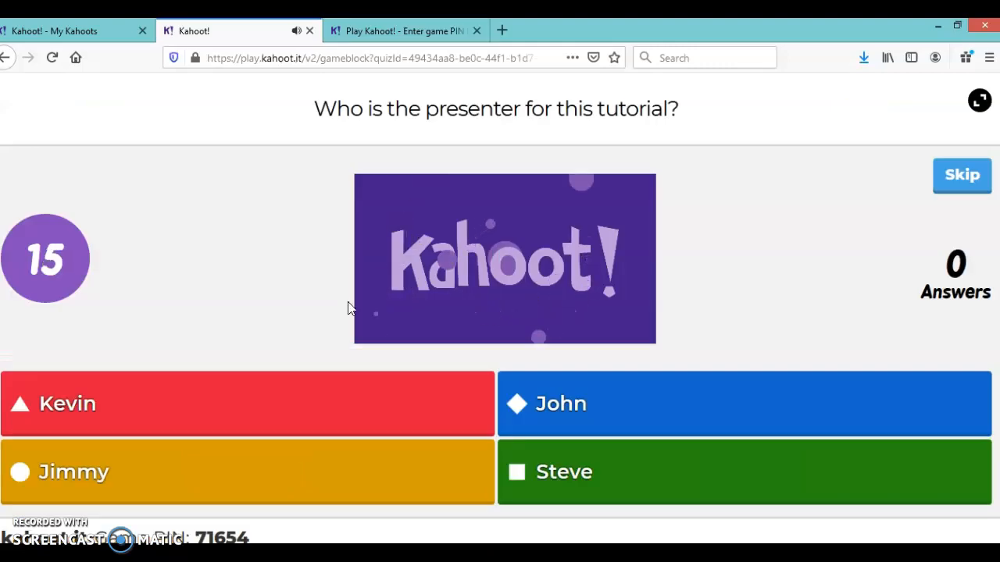
pyautogui.click(383, 31)
pyautogui.click(293, 277)
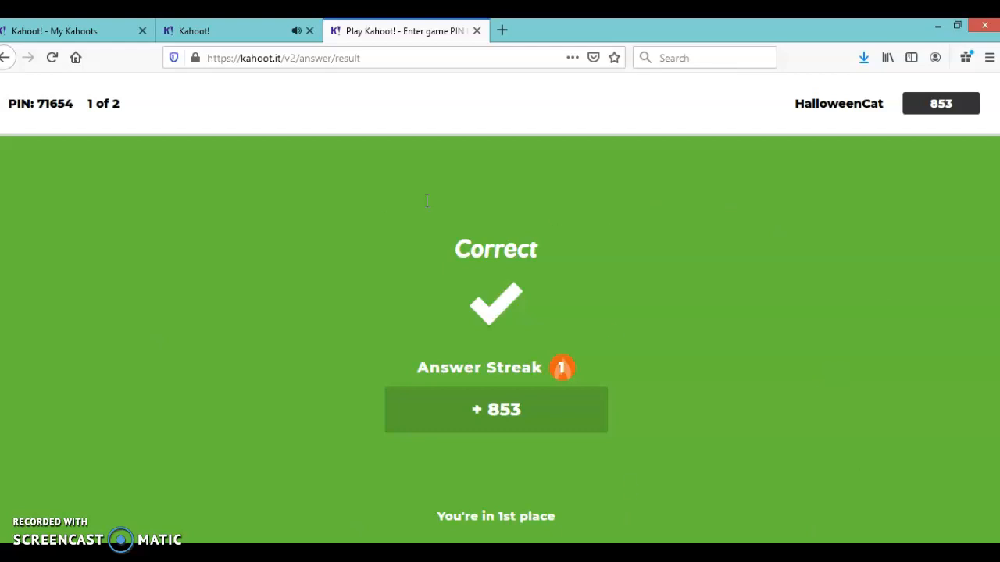
# Advance the host screen past the first question's results and the scoreboard to question 2.
pyautogui.click(204, 30)
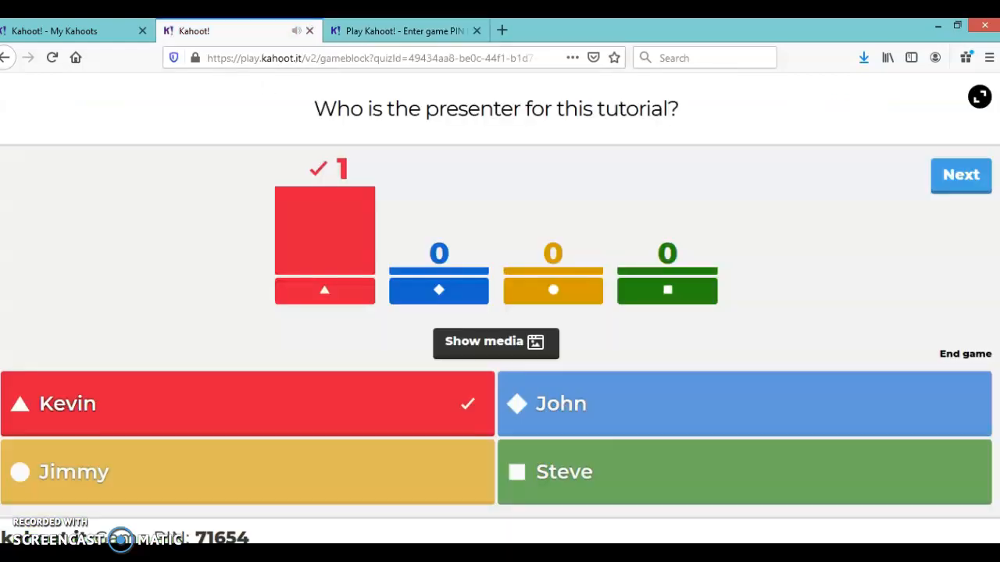
pyautogui.click(961, 181)
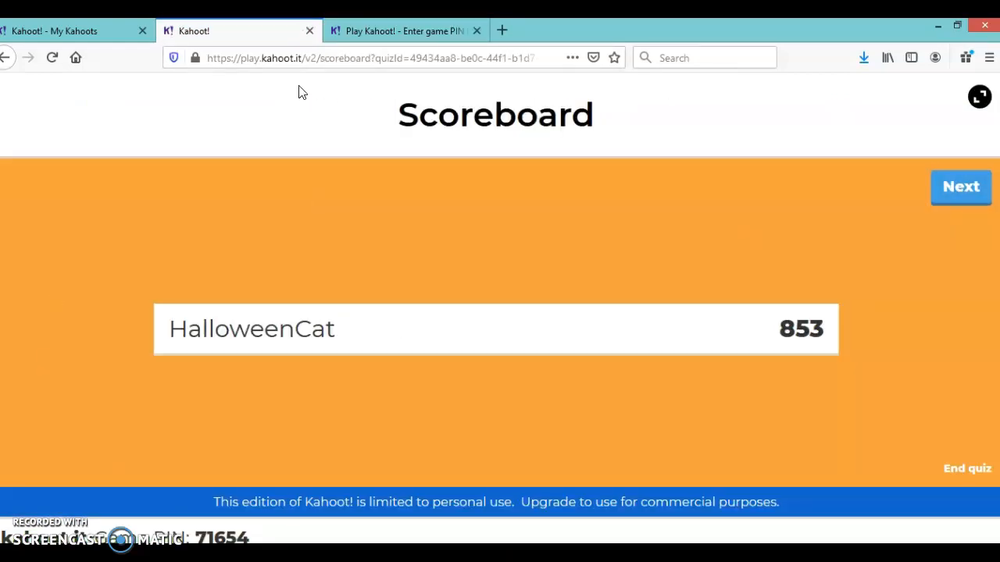
pyautogui.click(402, 30)
pyautogui.click(205, 31)
pyautogui.click(955, 187)
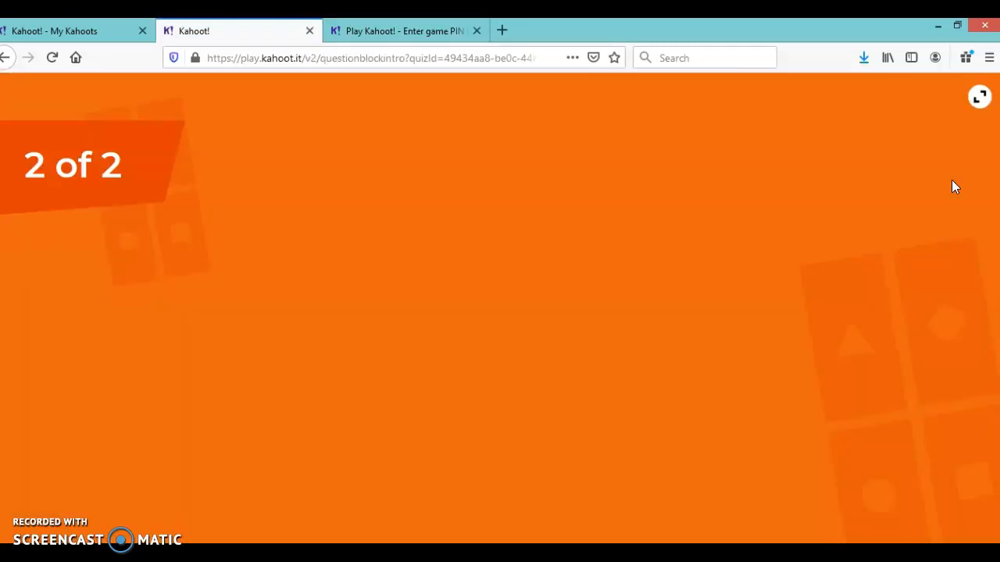
# Answer "What is force?" on the player's screen with the blue diamond, "a pull".
pyautogui.click(403, 30)
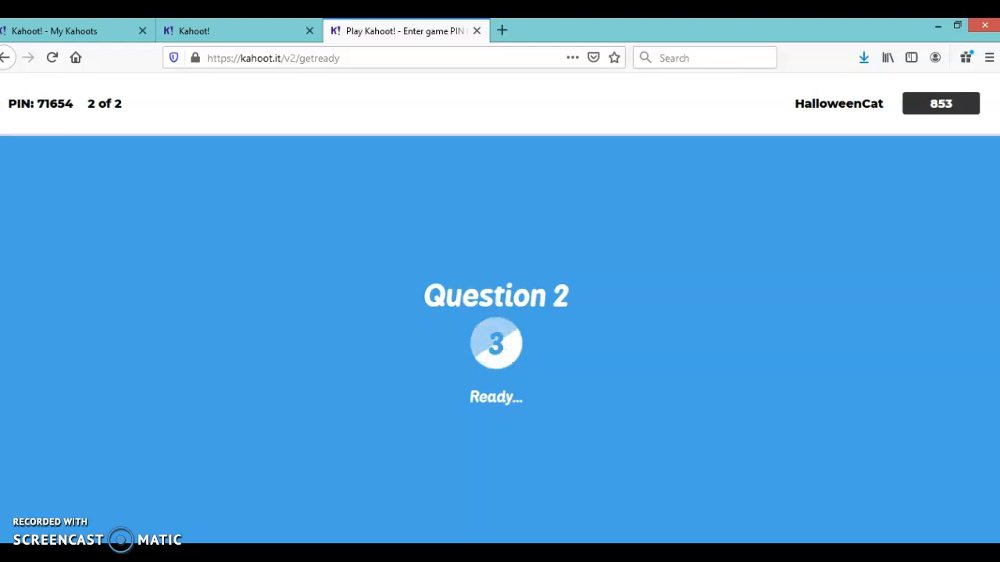
pyautogui.click(205, 30)
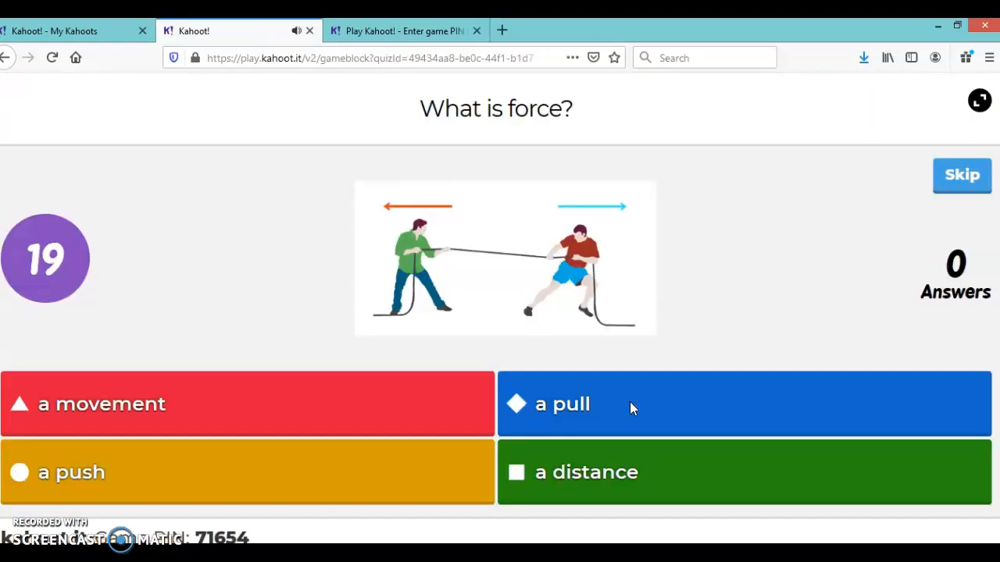
pyautogui.click(402, 31)
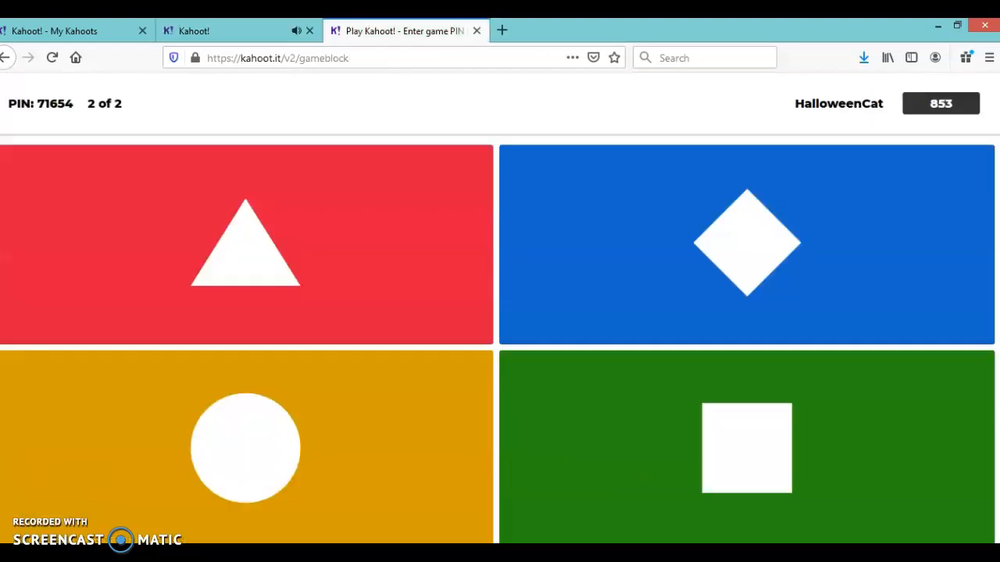
pyautogui.click(734, 274)
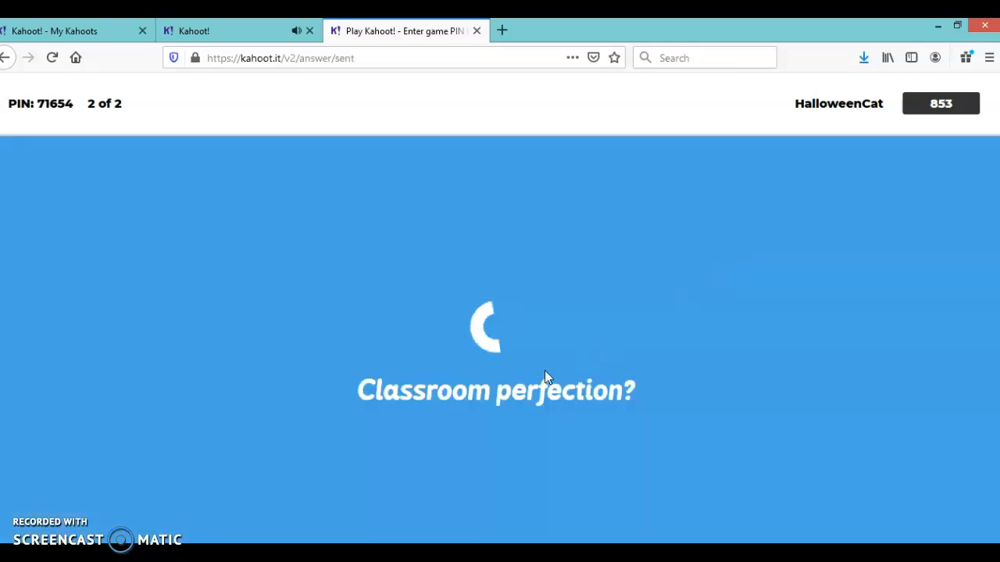
# Review the second question's results on the host and player screens, and advance the host screen to the podium.
pyautogui.click(205, 30)
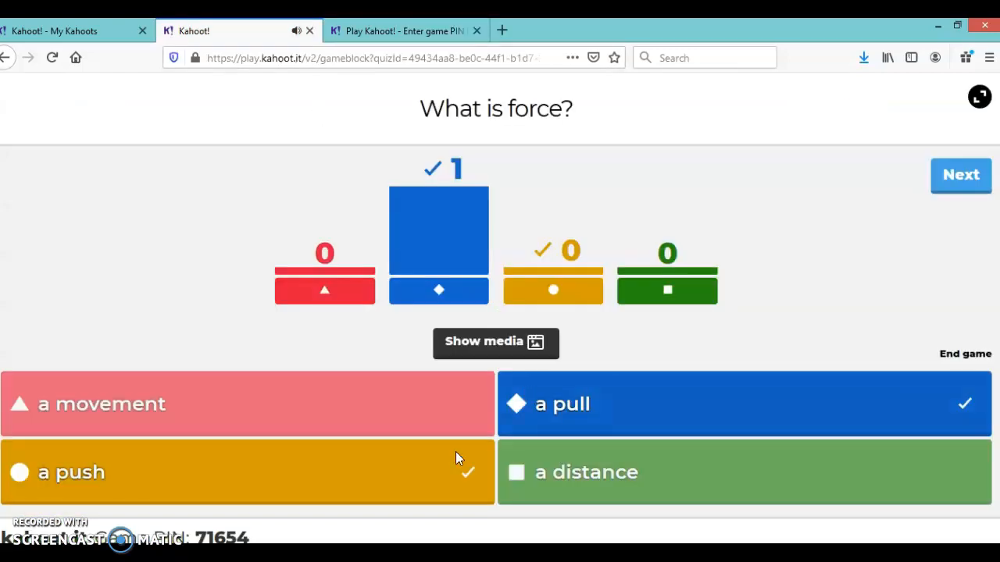
pyautogui.click(402, 30)
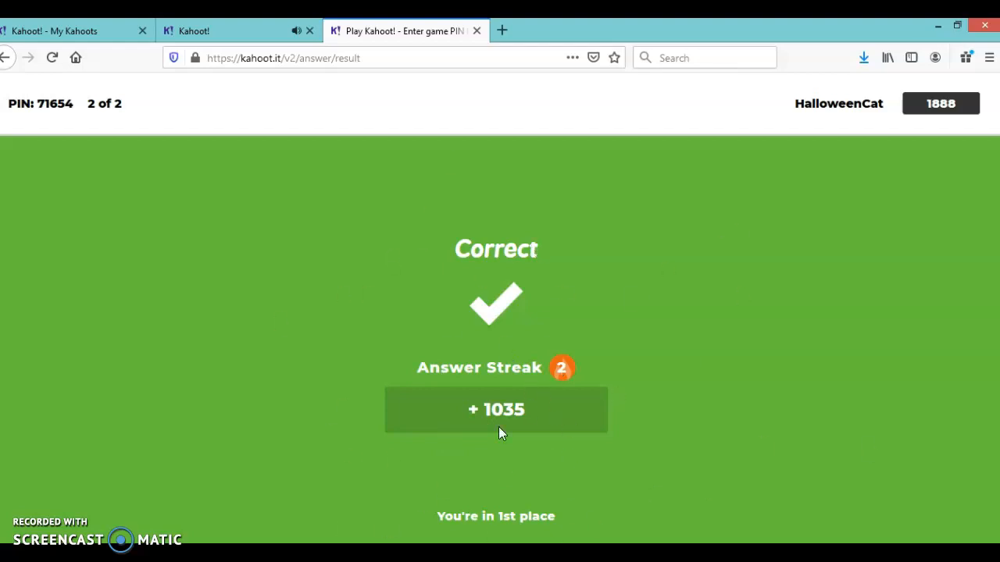
pyautogui.click(211, 33)
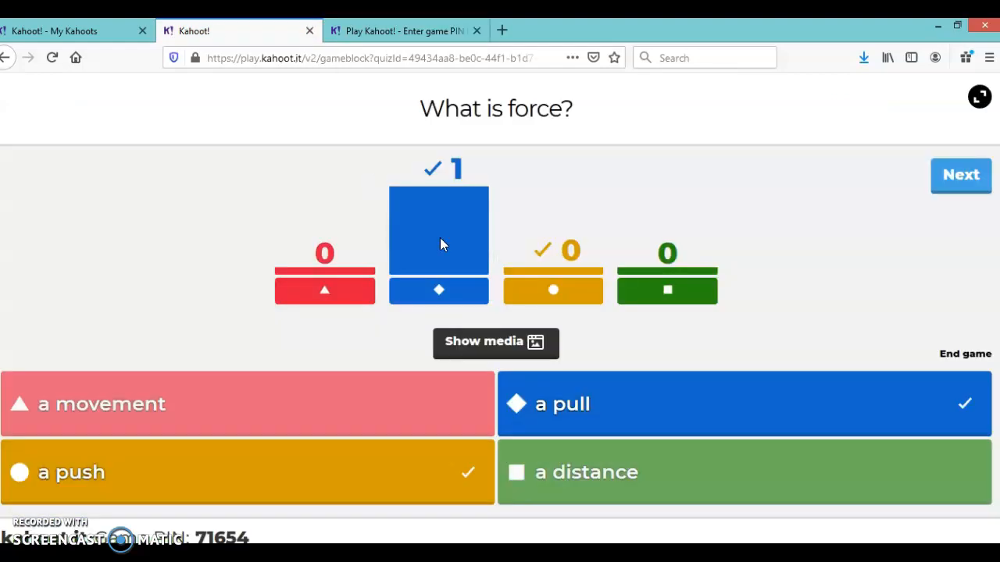
pyautogui.click(960, 176)
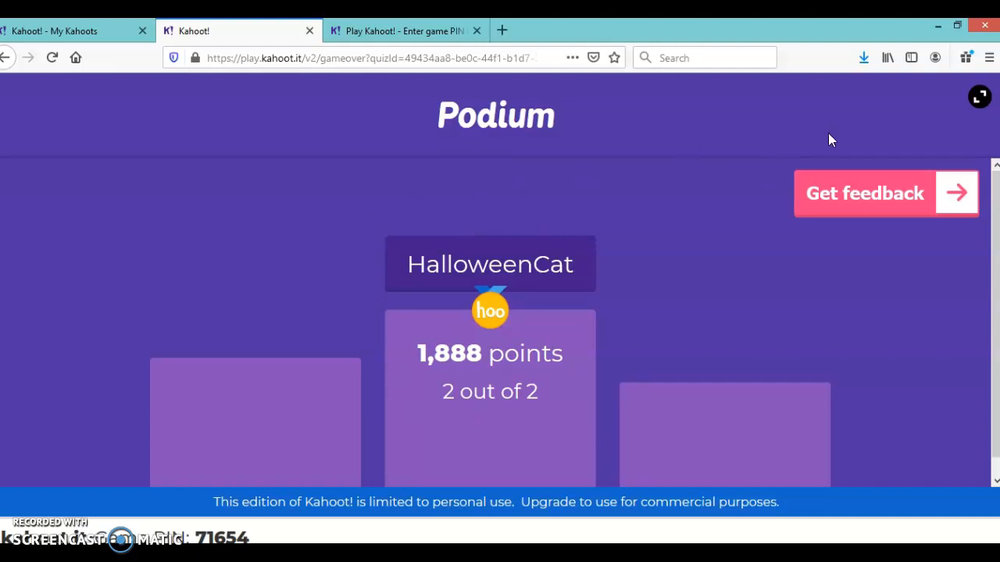
# View the final result on the player's screen and return to the My Kahoots list.
pyautogui.click(421, 23)
pyautogui.click(226, 30)
pyautogui.click(131, 33)
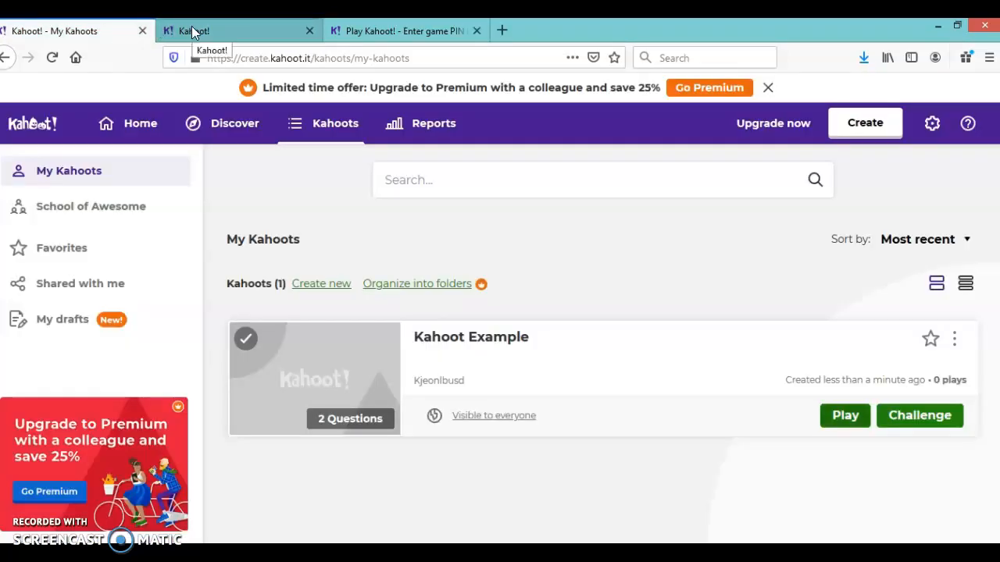